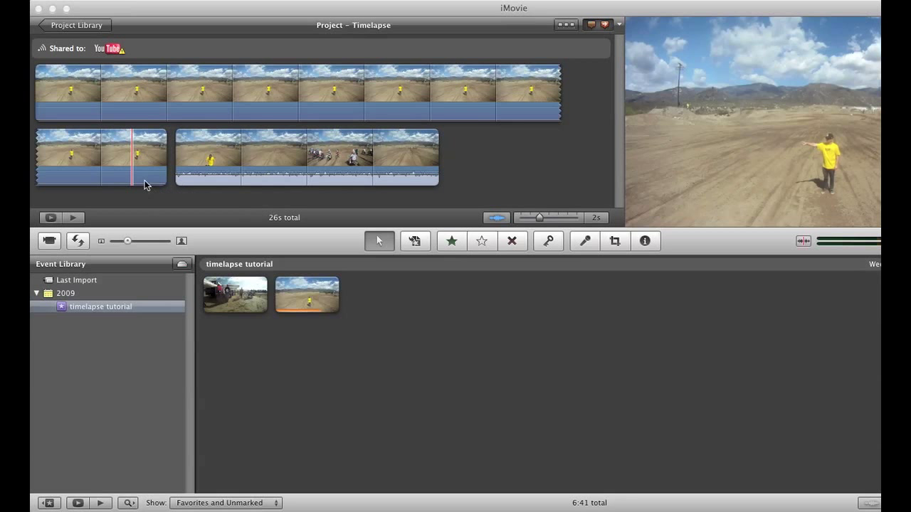
# Select the opening timelapse clip in the Timelapse project and play it back
pyautogui.click(42, 79)
pyautogui.click(43, 79)
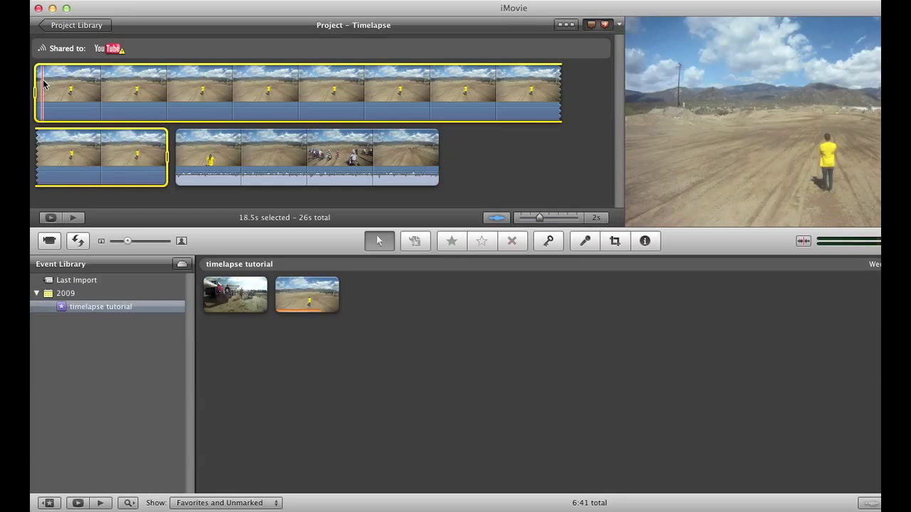
pyautogui.press('space')
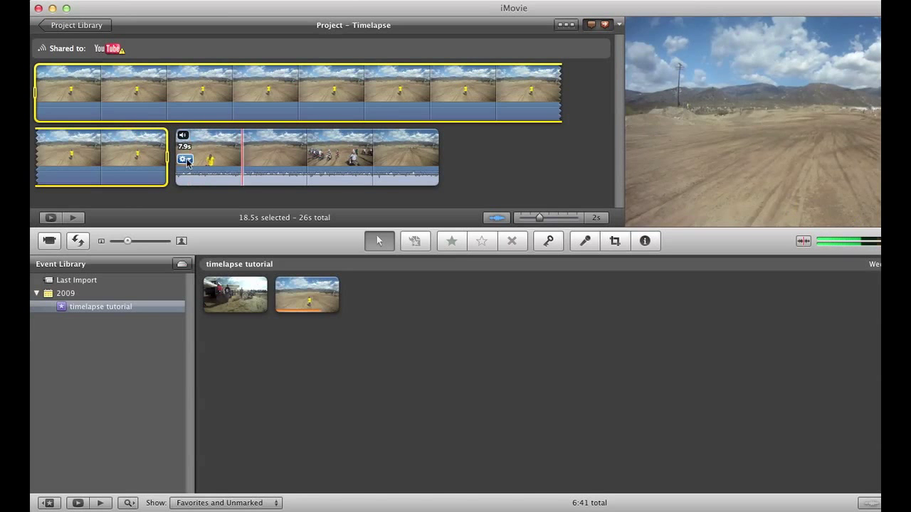
# Drag the opening clip's Saturation to 0% in the Video adjustments and confirm with Done
pyautogui.rightClick(139, 157)
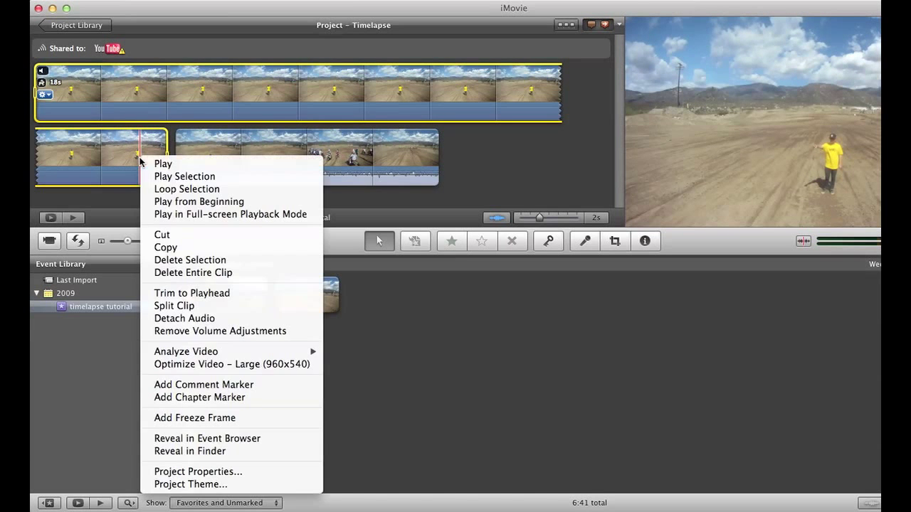
pyautogui.click(116, 148)
pyautogui.doubleClick(117, 149)
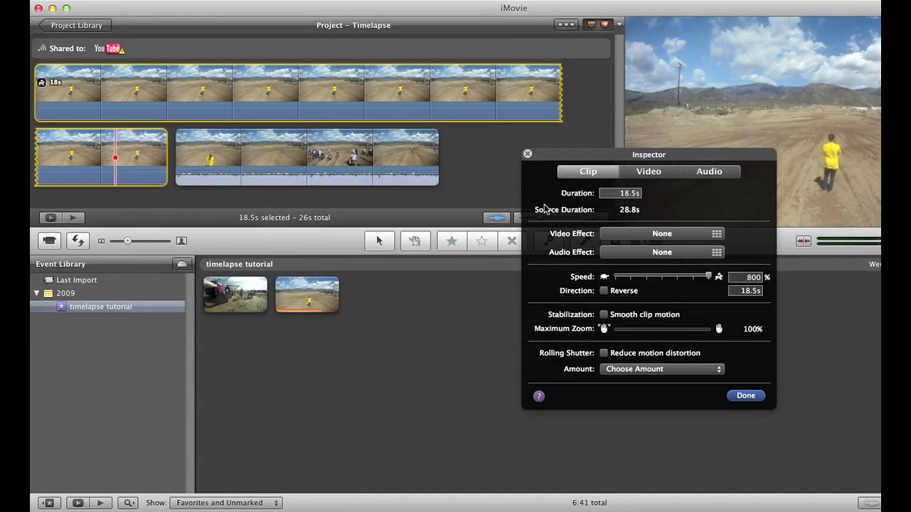
pyautogui.click(654, 174)
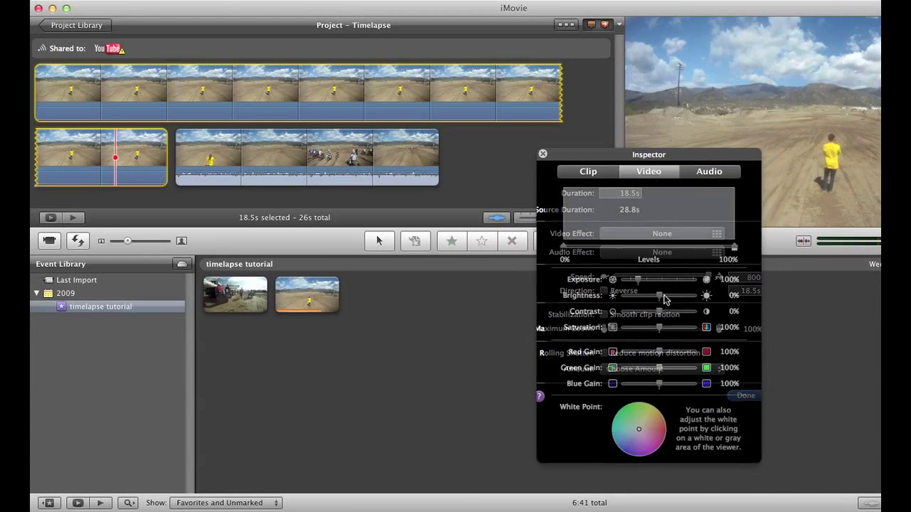
pyautogui.moveTo(659, 328); pyautogui.dragTo(602, 329)
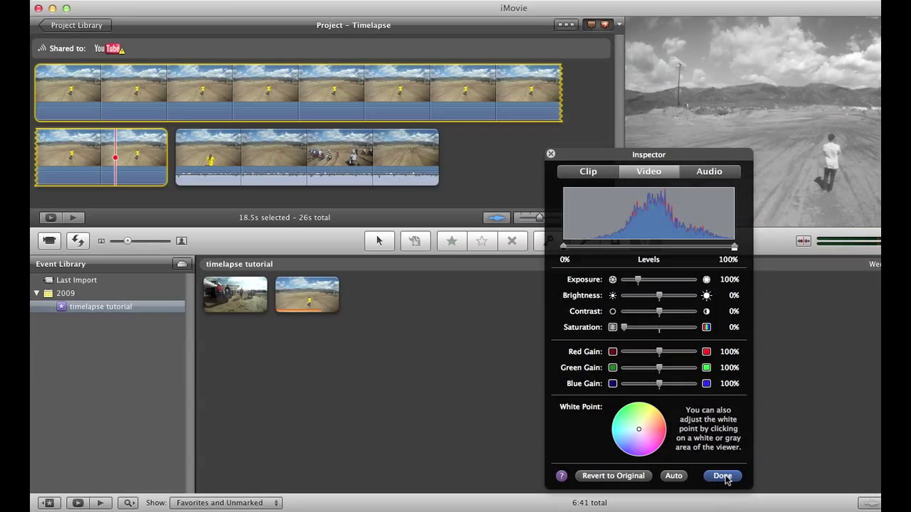
pyautogui.click(723, 476)
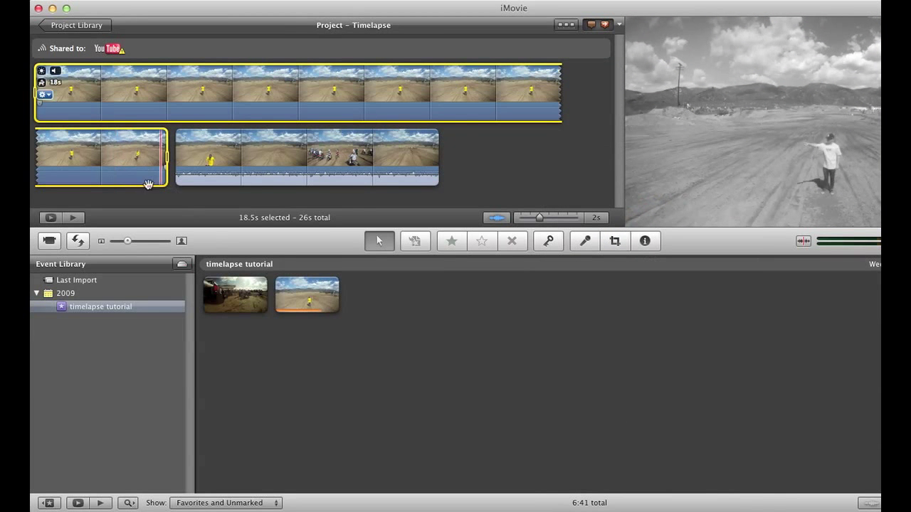
# Dismiss the clip action options and reselect the black-and-white timelapse clip
pyautogui.click(40, 97)
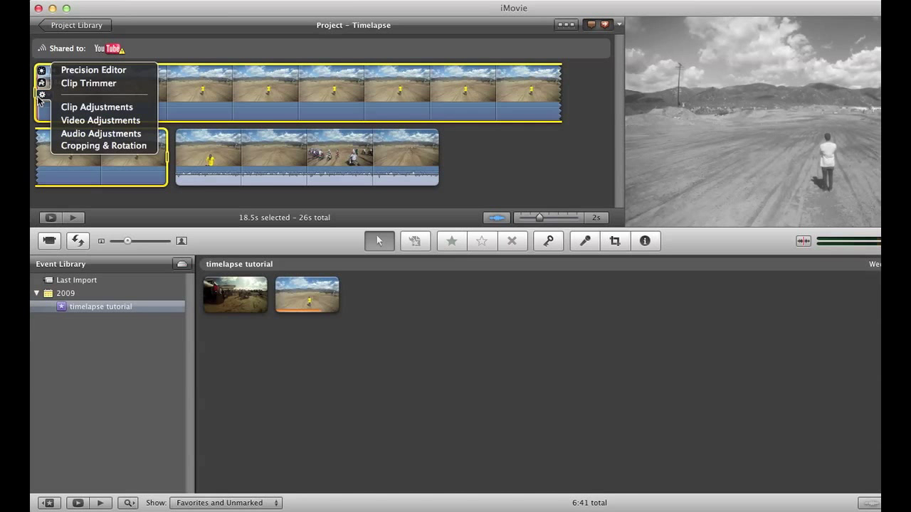
pyautogui.click(33, 207)
pyautogui.click(85, 200)
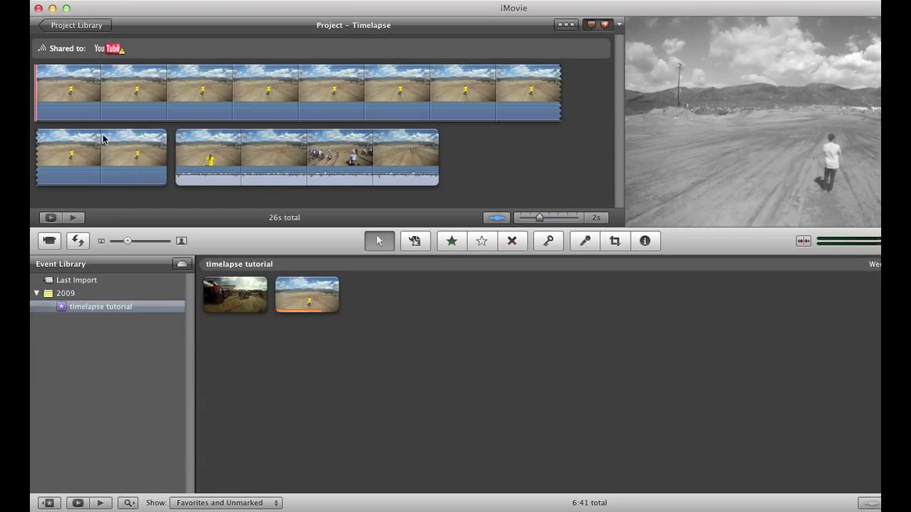
pyautogui.click(133, 148)
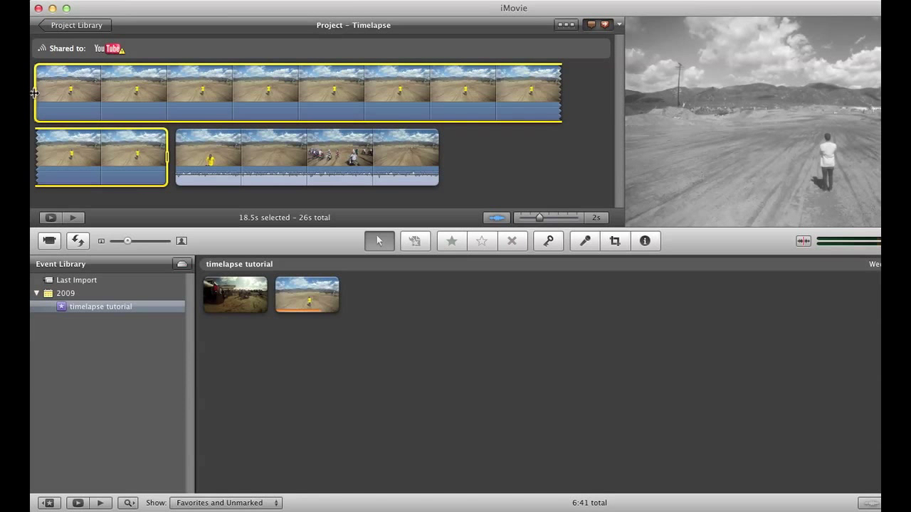
# Split the last second of the black-and-white clip into its own clip
pyautogui.moveTo(121, 153); pyautogui.dragTo(132, 172)
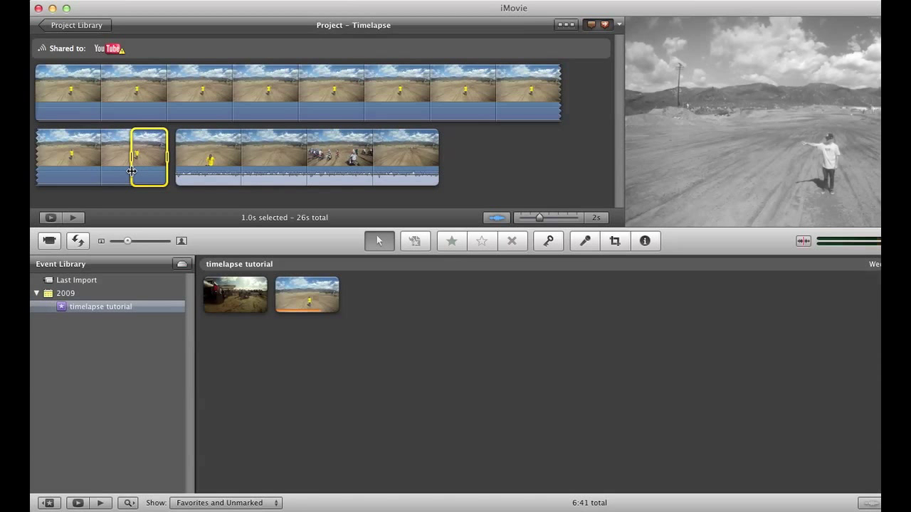
pyautogui.rightClick(132, 172)
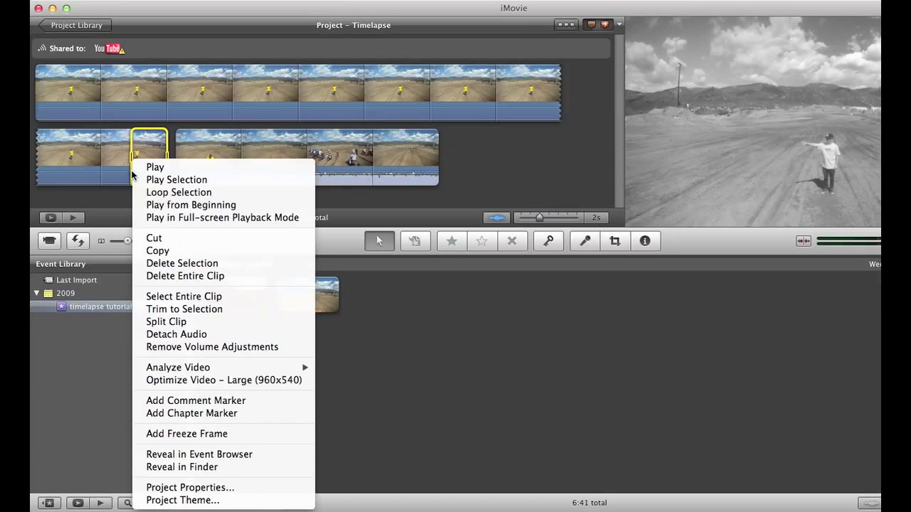
pyautogui.click(164, 318)
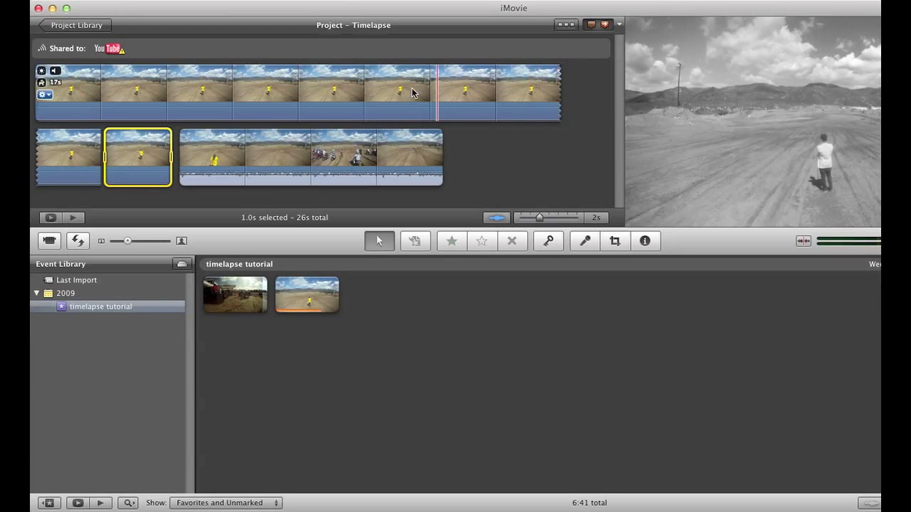
# Split another one-second piece off the remaining long clip's end
pyautogui.click(137, 89)
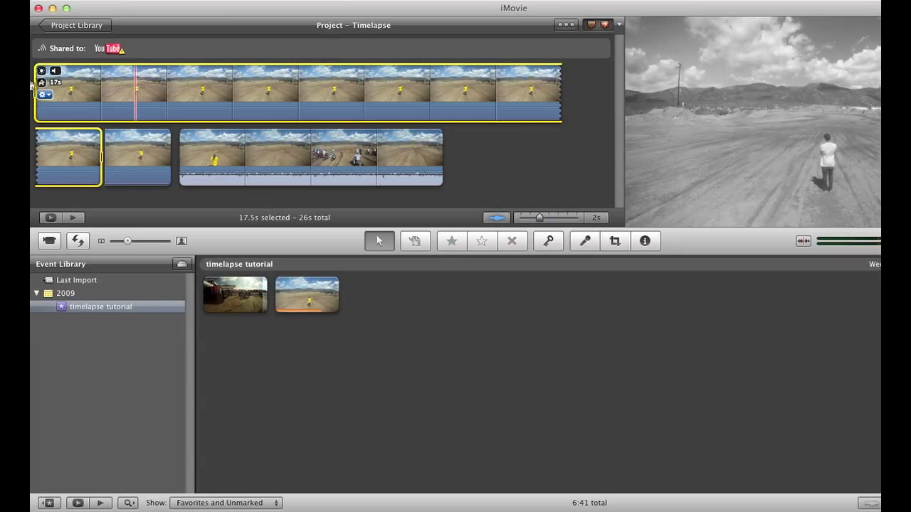
pyautogui.click(68, 169)
pyautogui.moveTo(66, 170); pyautogui.dragTo(66, 170)
pyautogui.rightClick(66, 169)
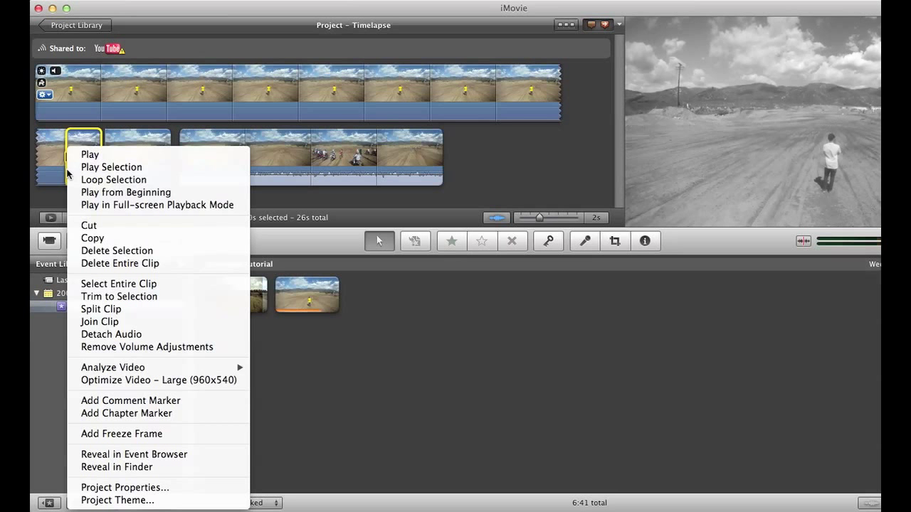
pyautogui.click(104, 310)
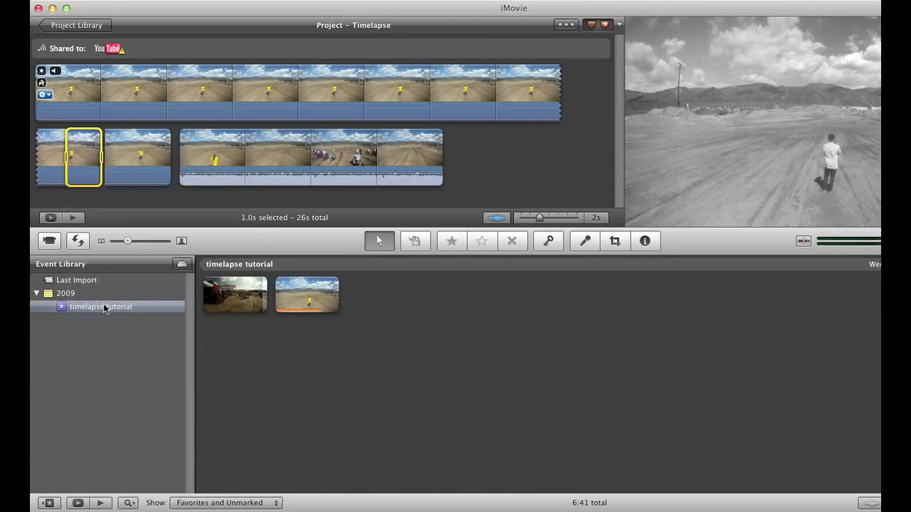
pyautogui.doubleClick(64, 91)
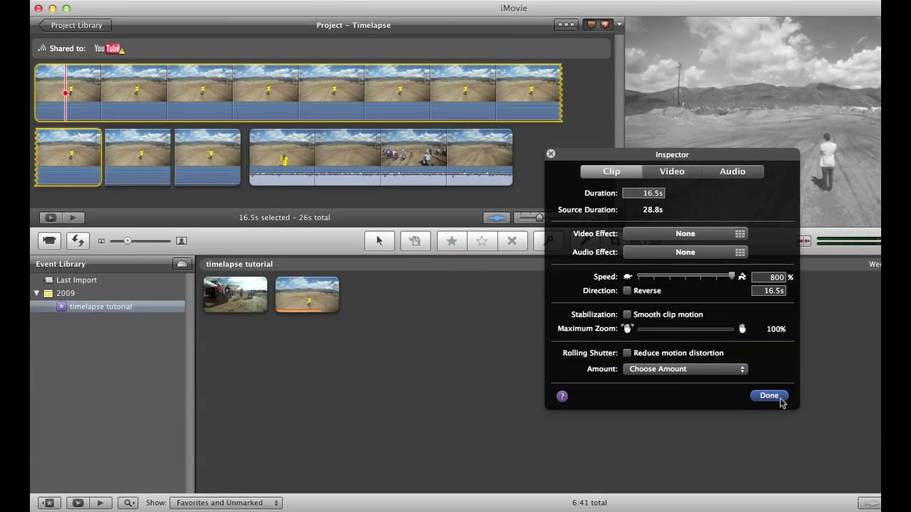
pyautogui.click(781, 400)
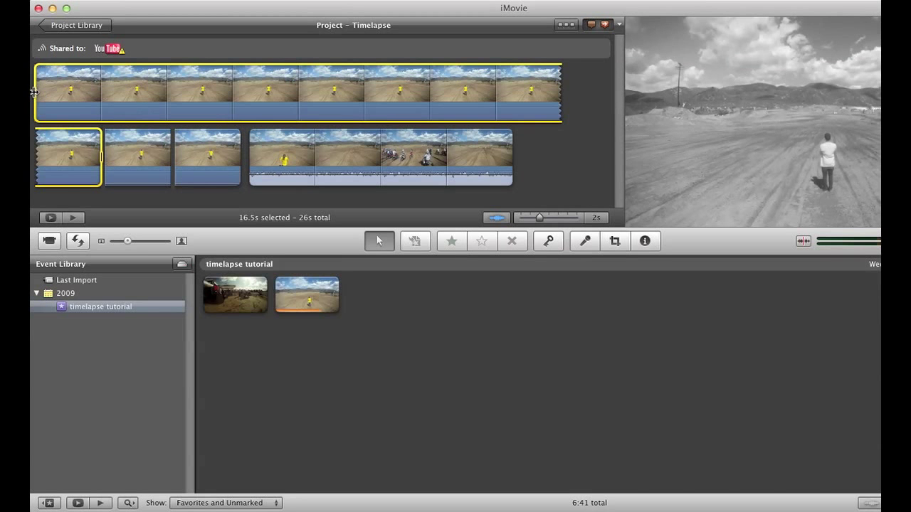
# Split a 1.0-second piece off the short clip starting row two
pyautogui.click(66, 153)
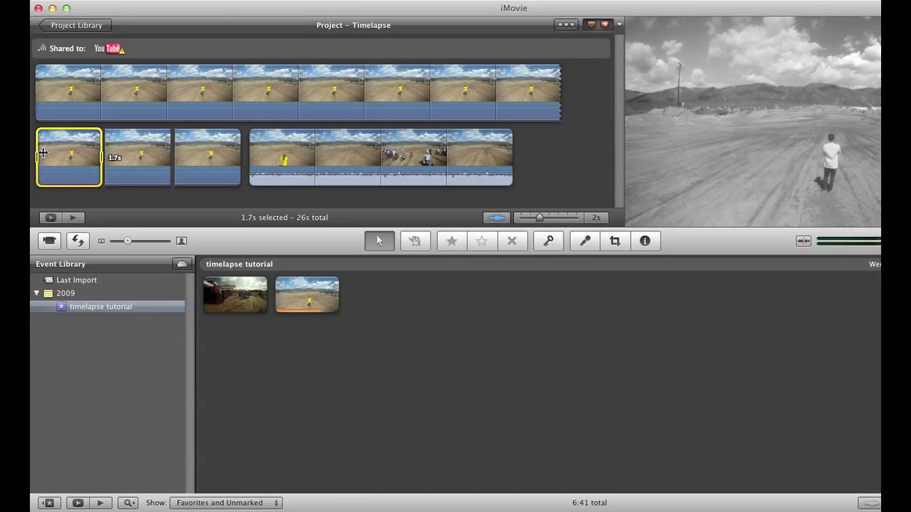
pyautogui.moveTo(43, 153); pyautogui.dragTo(65, 154)
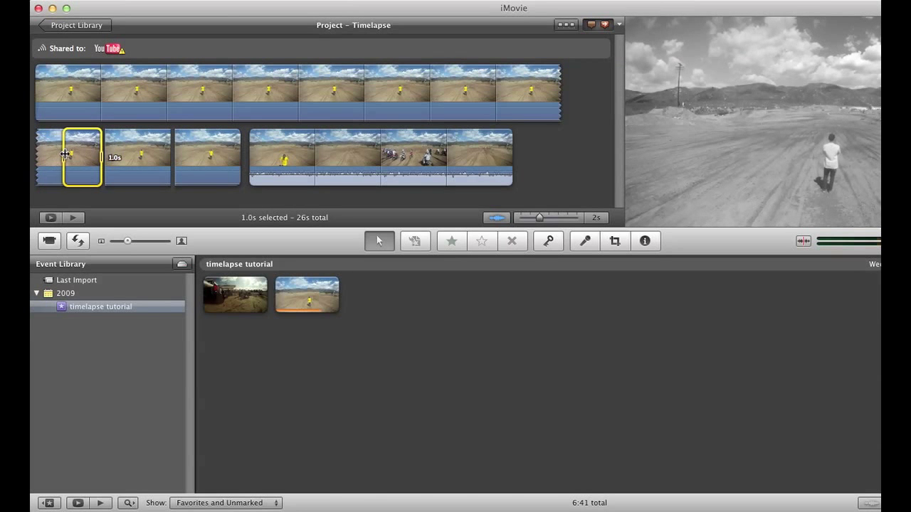
pyautogui.rightClick(65, 154)
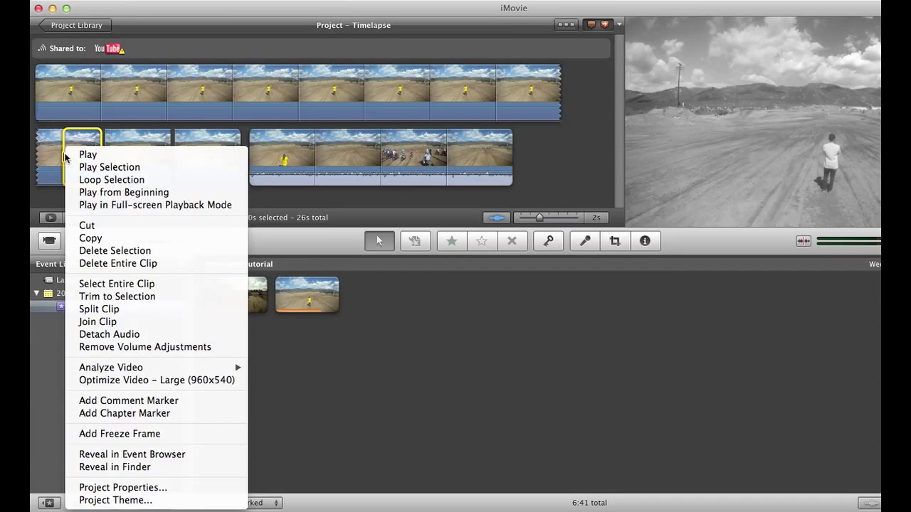
pyautogui.click(106, 312)
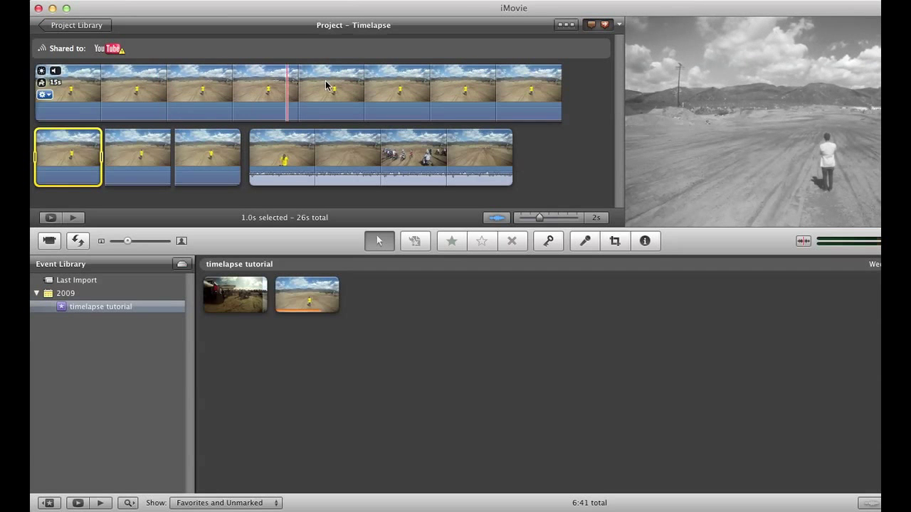
# Raise the first one-second clip's saturation to 25%
pyautogui.doubleClick(70, 153)
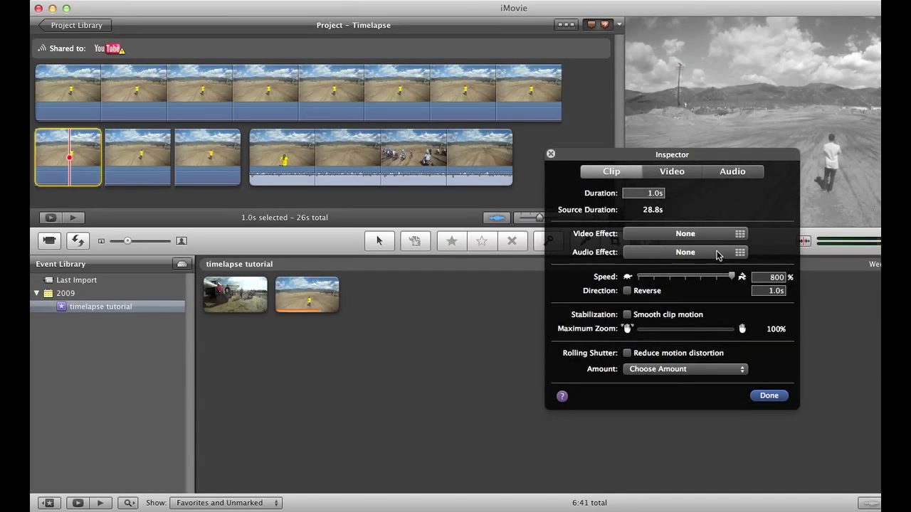
pyautogui.click(673, 172)
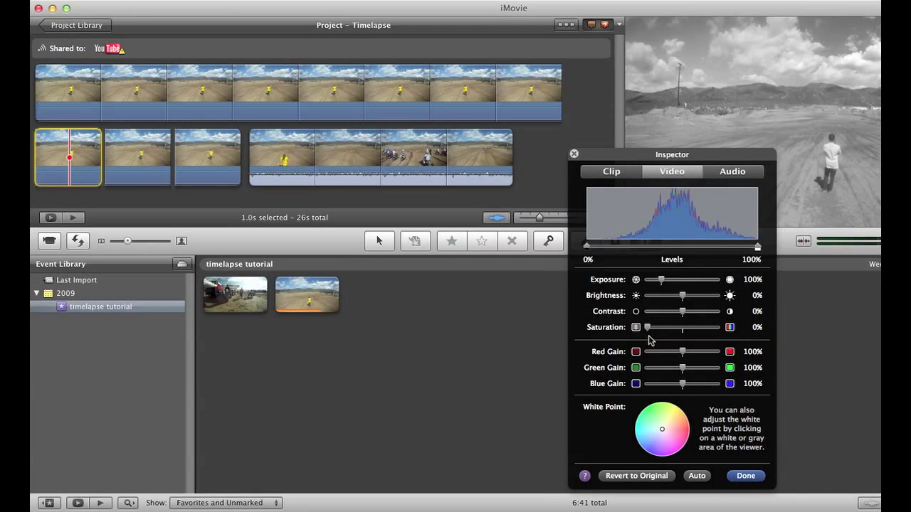
pyautogui.moveTo(648, 329); pyautogui.dragTo(657, 334)
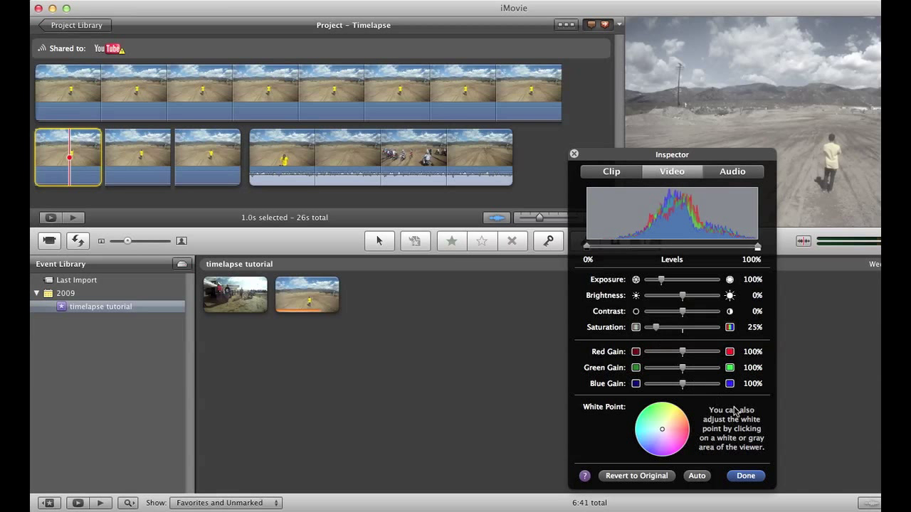
pyautogui.click(745, 476)
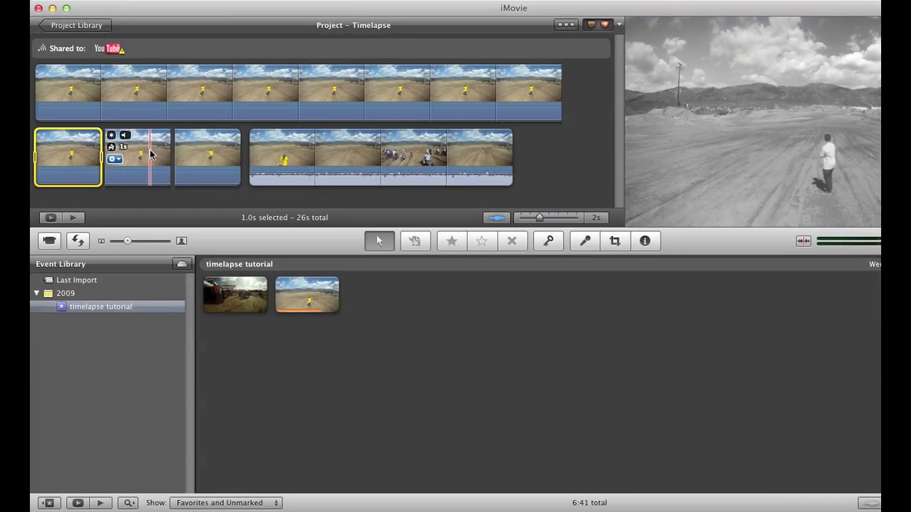
# Raise the second one-second clip's saturation to 60%
pyautogui.click(149, 154)
pyautogui.doubleClick(150, 154)
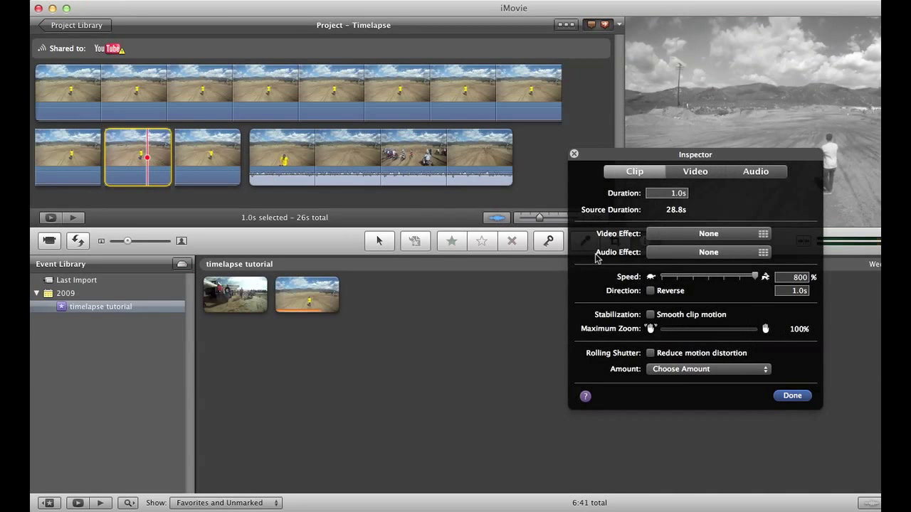
pyautogui.click(695, 171)
pyautogui.moveTo(672, 331); pyautogui.dragTo(694, 329)
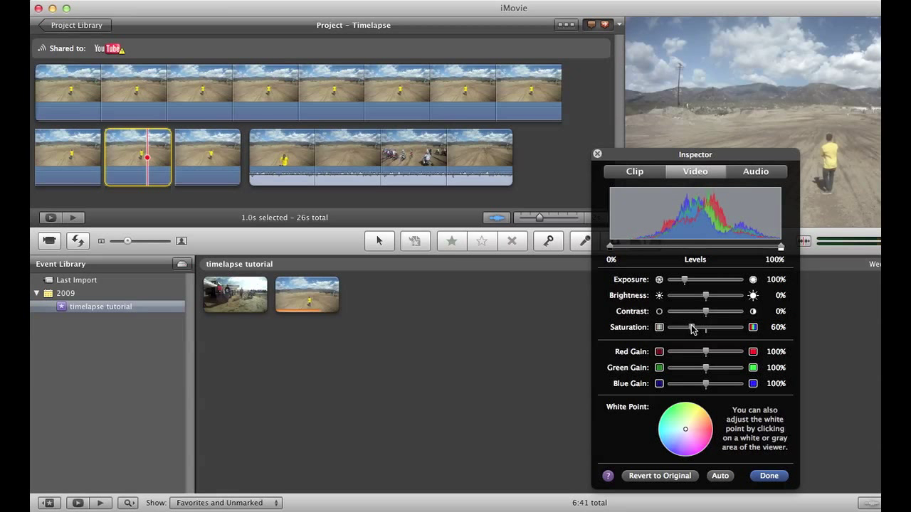
pyautogui.click(768, 475)
# Set the third one-second clip's saturation to 100% and close the adjustments
pyautogui.click(210, 160)
pyautogui.doubleClick(210, 160)
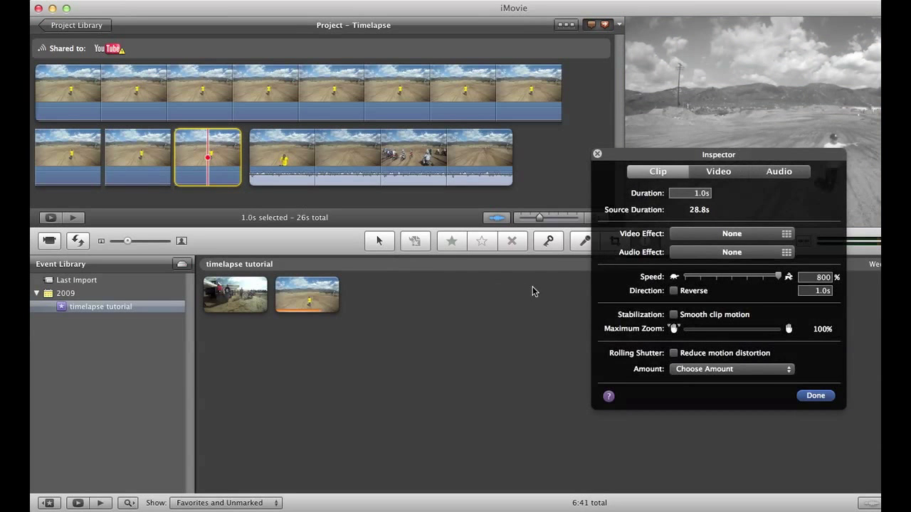
pyautogui.click(721, 177)
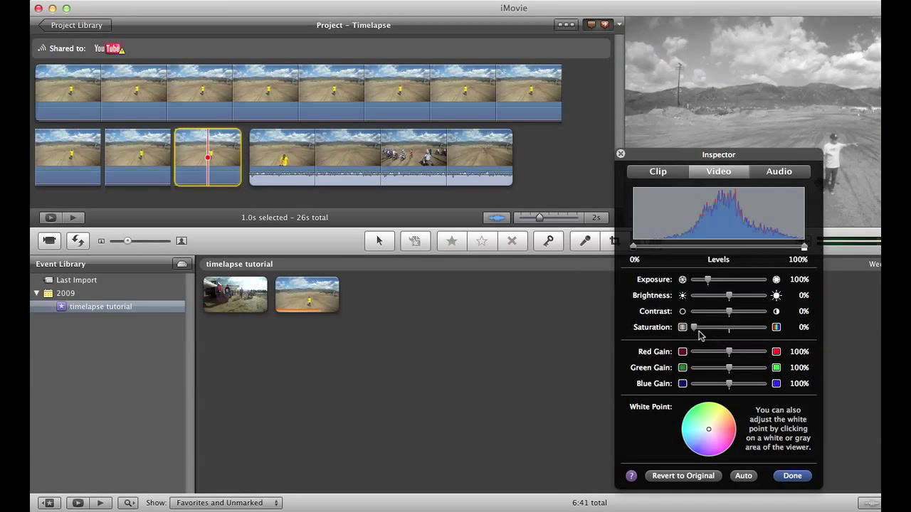
pyautogui.moveTo(695, 329); pyautogui.dragTo(730, 335)
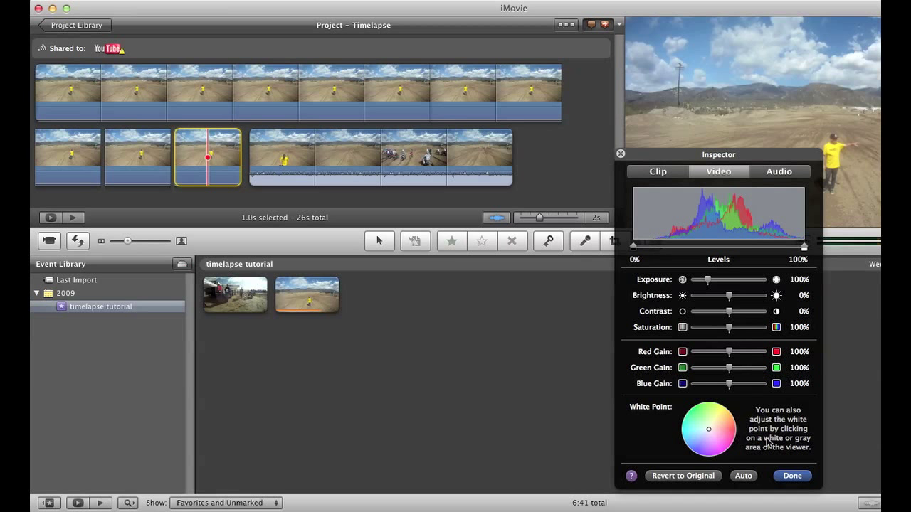
pyautogui.click(792, 476)
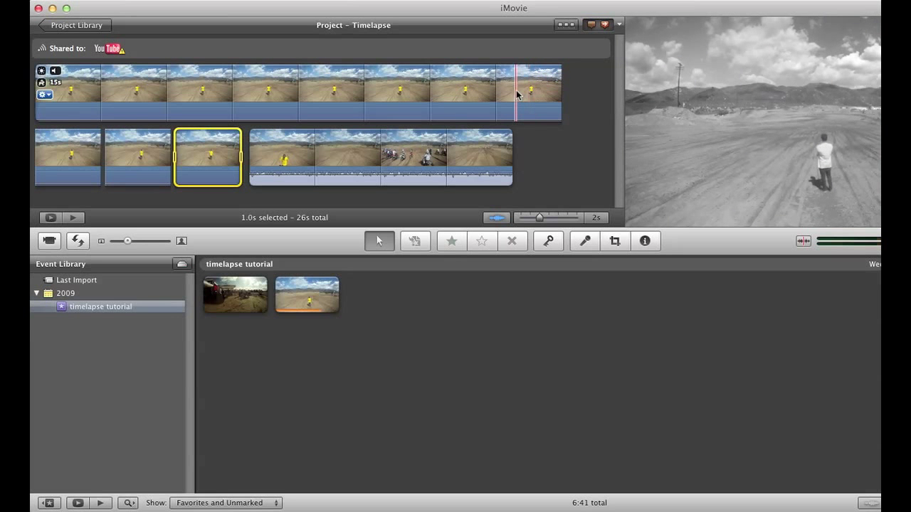
# Play the project, replay it from the beginning, then move the playhead into the opening clip
pyautogui.press('space')
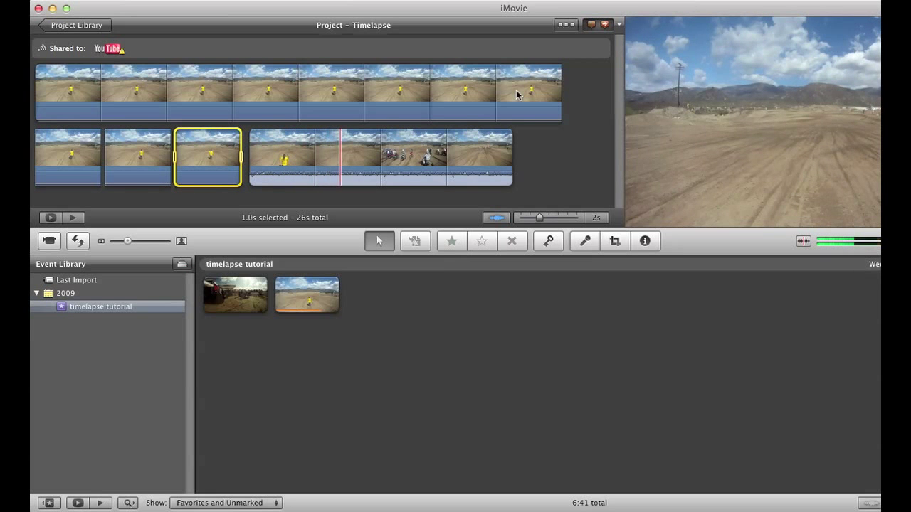
pyautogui.press('\\')
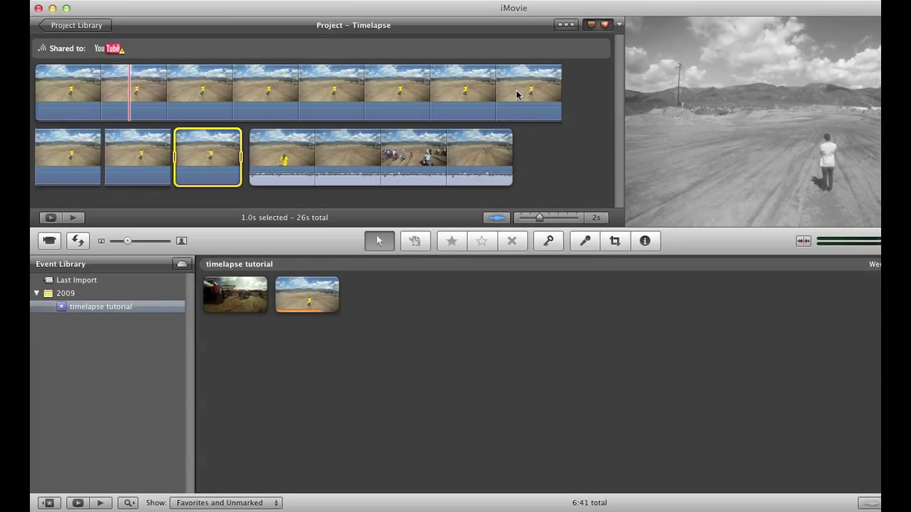
pyautogui.click(514, 93)
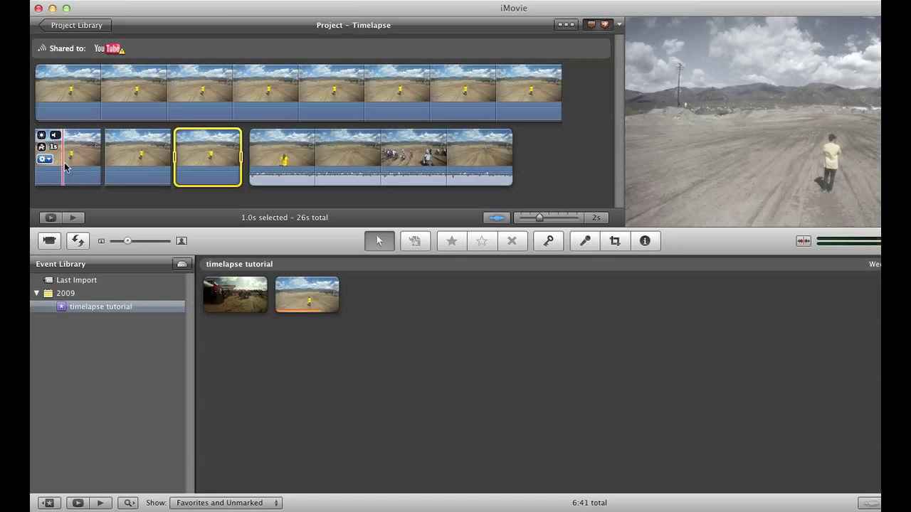
# Stop playback and split the final second of the long opening clip into its own clip
pyautogui.press('super+shift+a')
pyautogui.click(532, 96)
pyautogui.moveTo(97, 93); pyautogui.dragTo(528, 95)
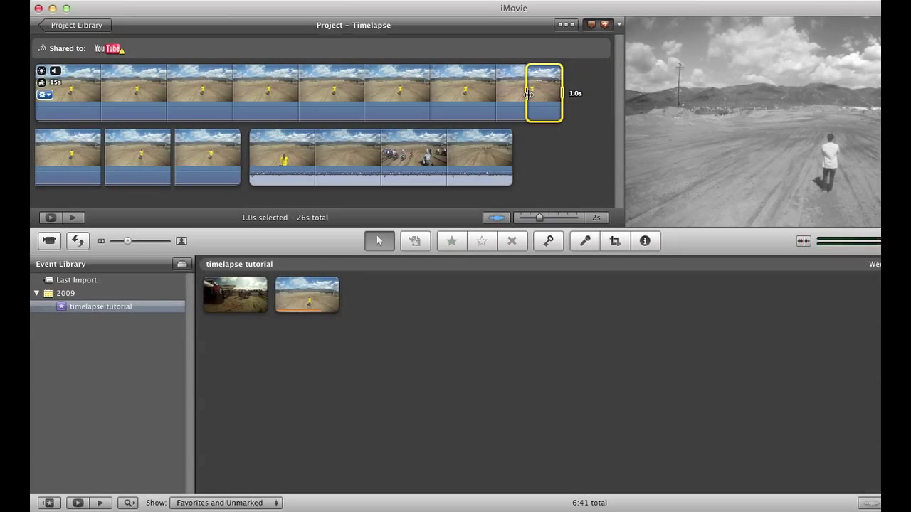
pyautogui.rightClick(528, 95)
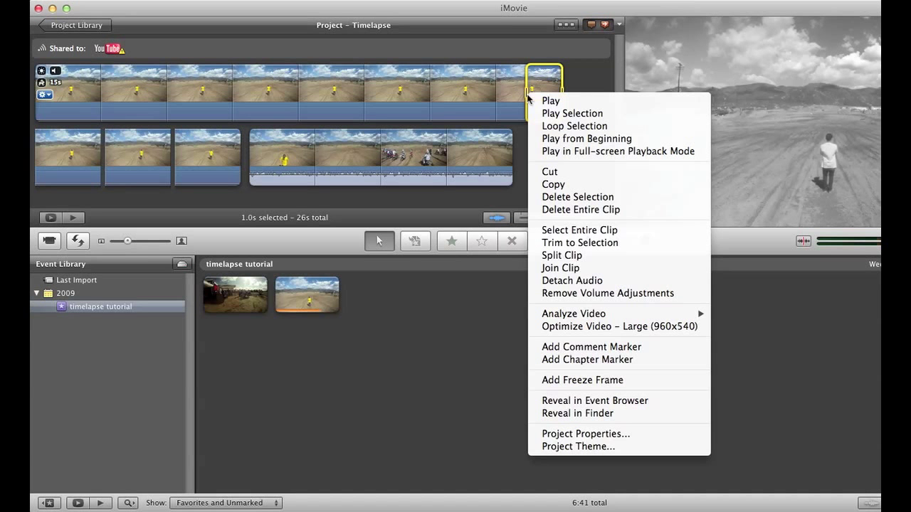
pyautogui.click(557, 256)
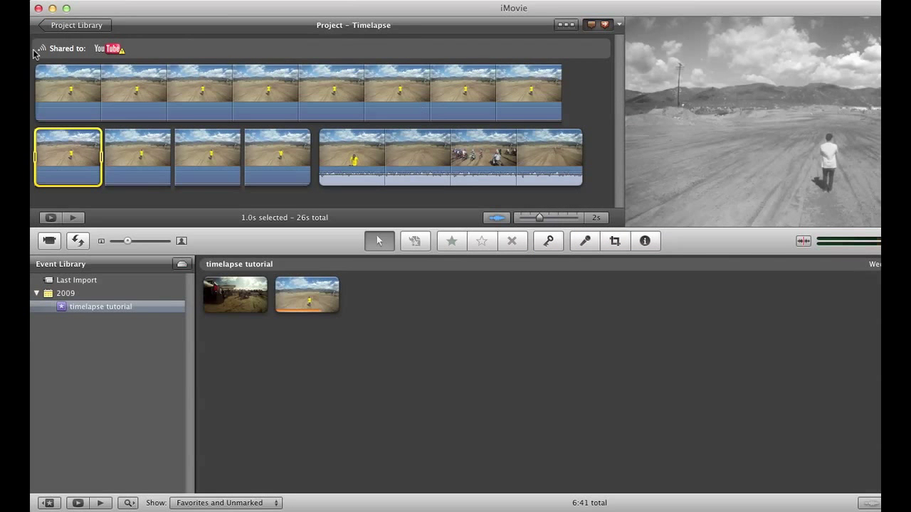
# Split another final second off the opening clip and open the new clip's settings
pyautogui.click(40, 91)
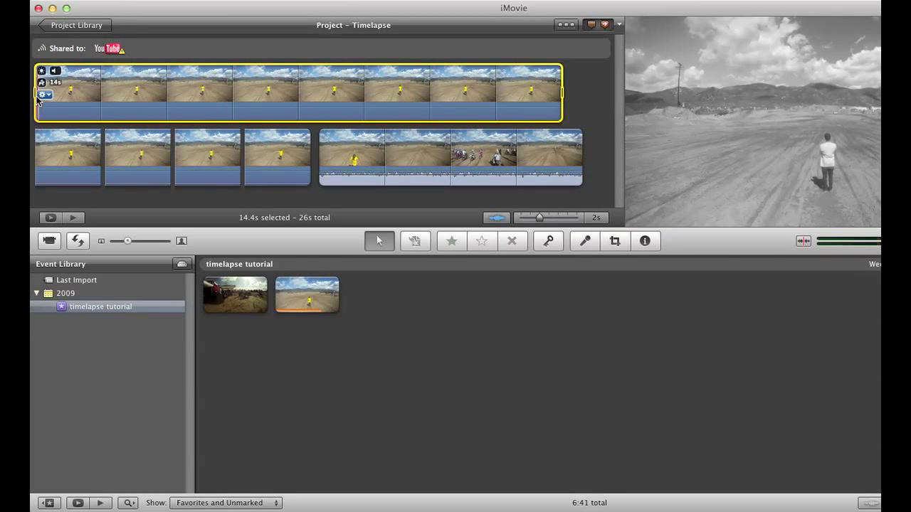
pyautogui.moveTo(36, 93); pyautogui.dragTo(528, 92)
pyautogui.rightClick(528, 93)
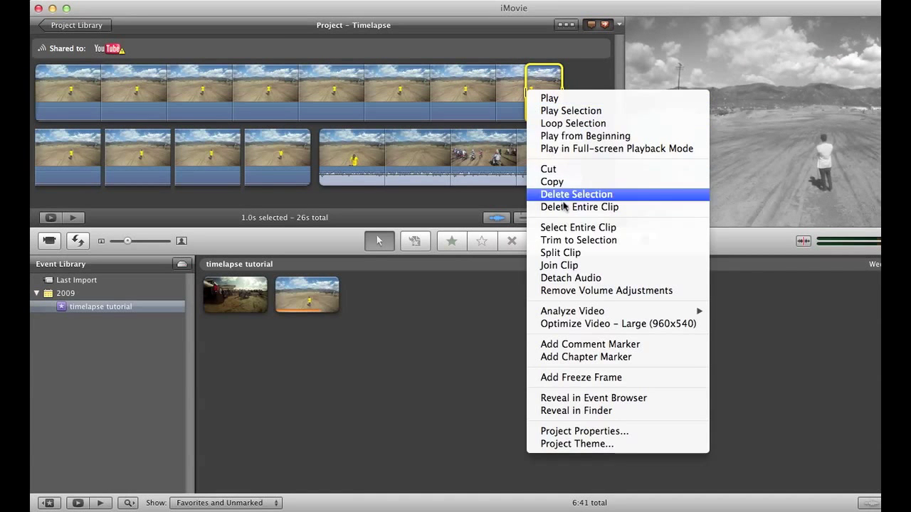
pyautogui.click(561, 253)
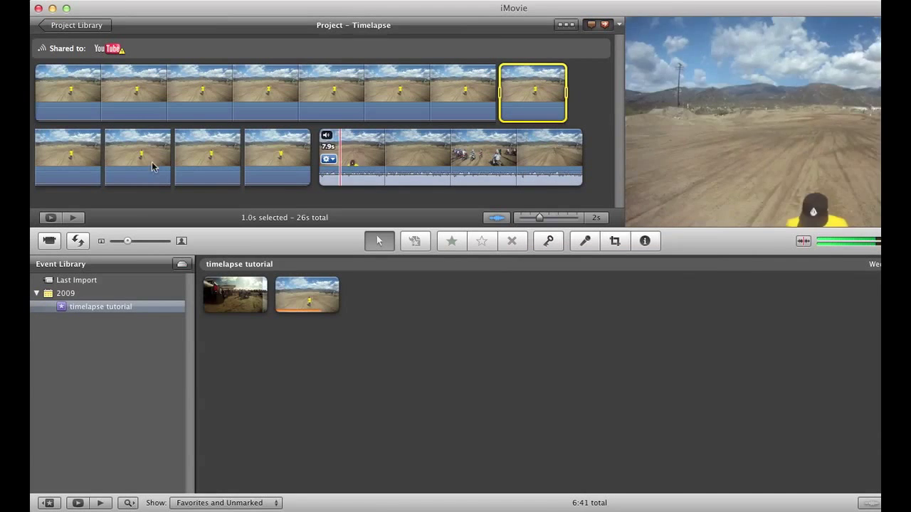
pyautogui.doubleClick(537, 93)
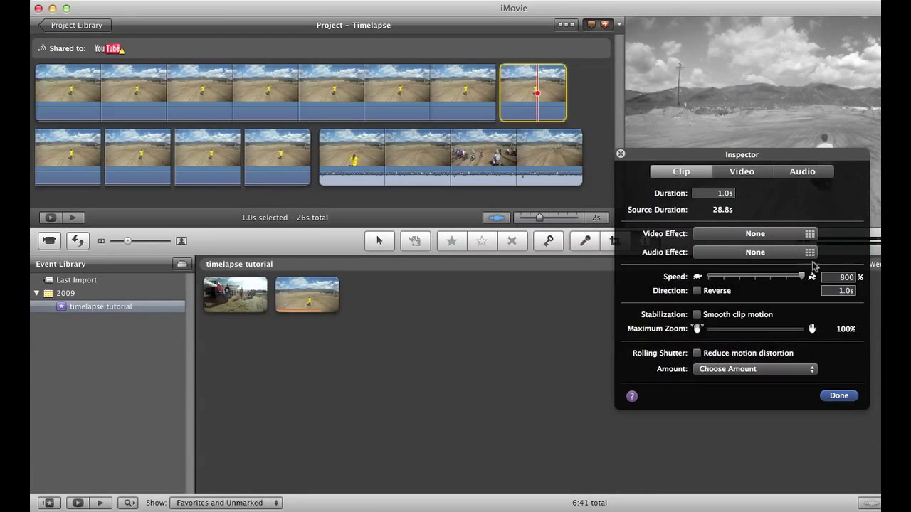
# Set the new one-second clip's saturation to about 21% and confirm
pyautogui.click(741, 172)
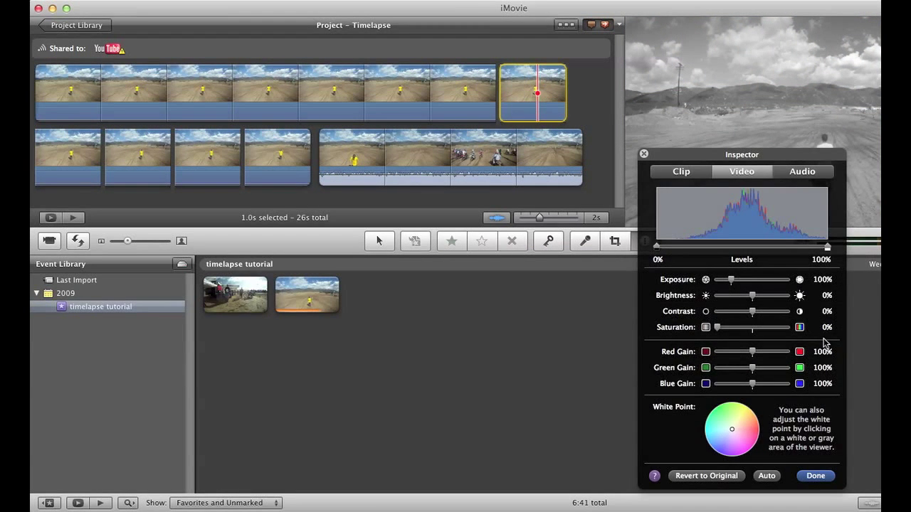
pyautogui.moveTo(717, 328); pyautogui.dragTo(725, 340)
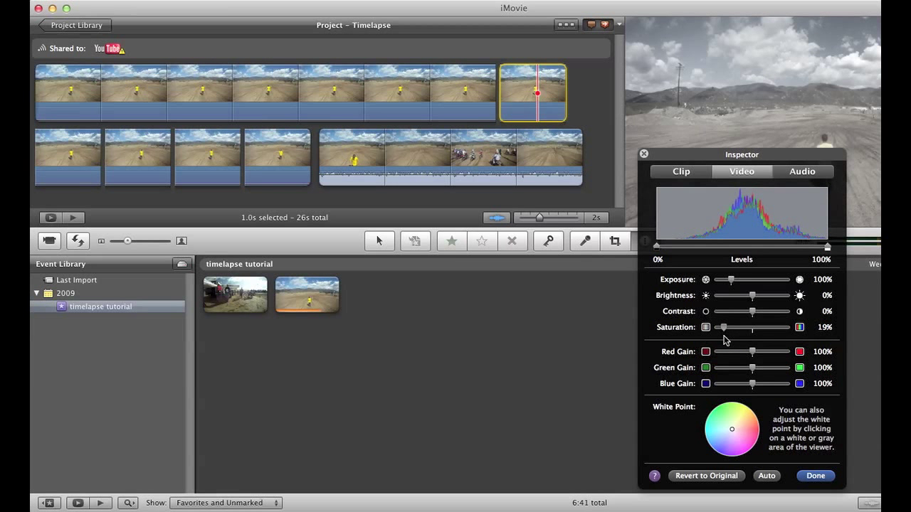
pyautogui.moveTo(724, 337); pyautogui.dragTo(723, 339)
pyautogui.moveTo(727, 333); pyautogui.dragTo(724, 328)
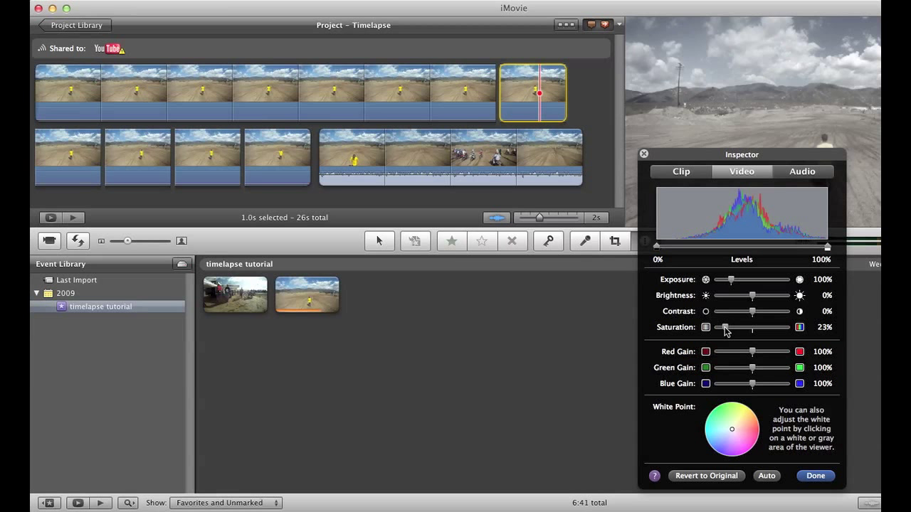
pyautogui.moveTo(724, 331); pyautogui.dragTo(723, 331)
pyautogui.click(816, 476)
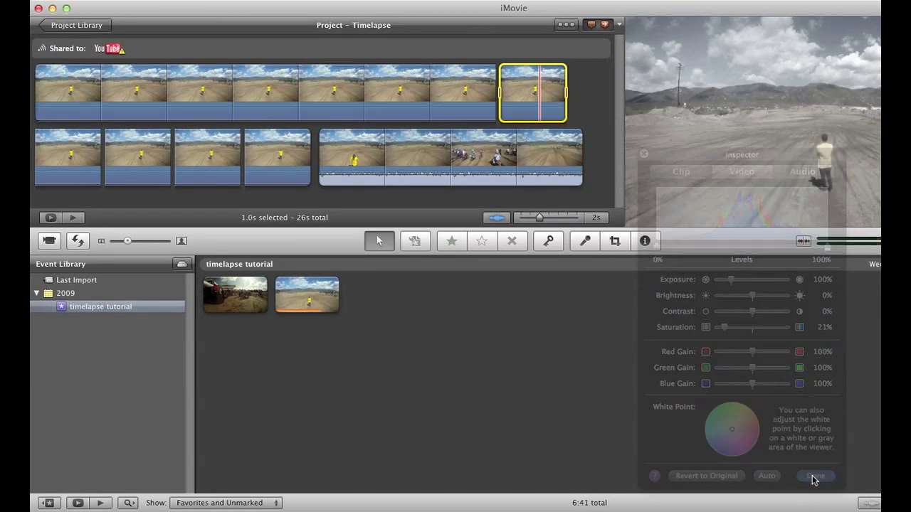
# Set the first row-two clip's saturation to around 40% and confirm
pyautogui.click(58, 160)
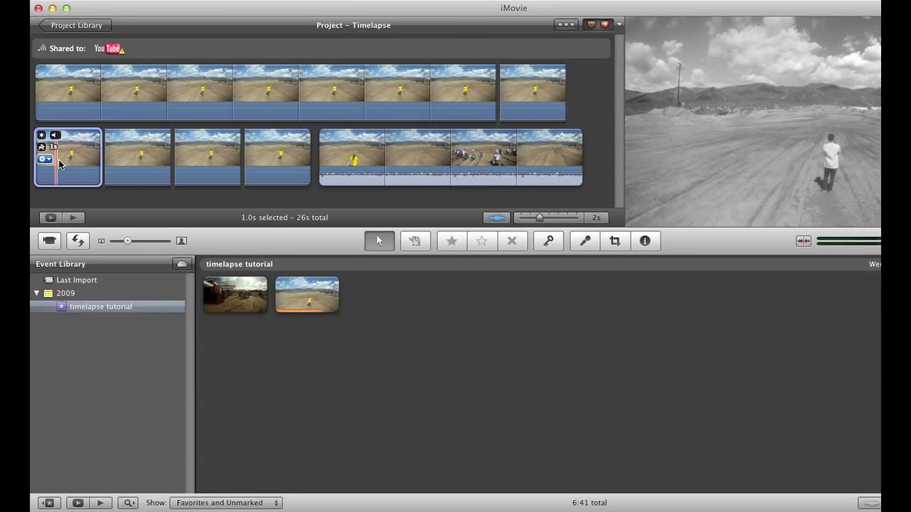
pyautogui.press('super+r')
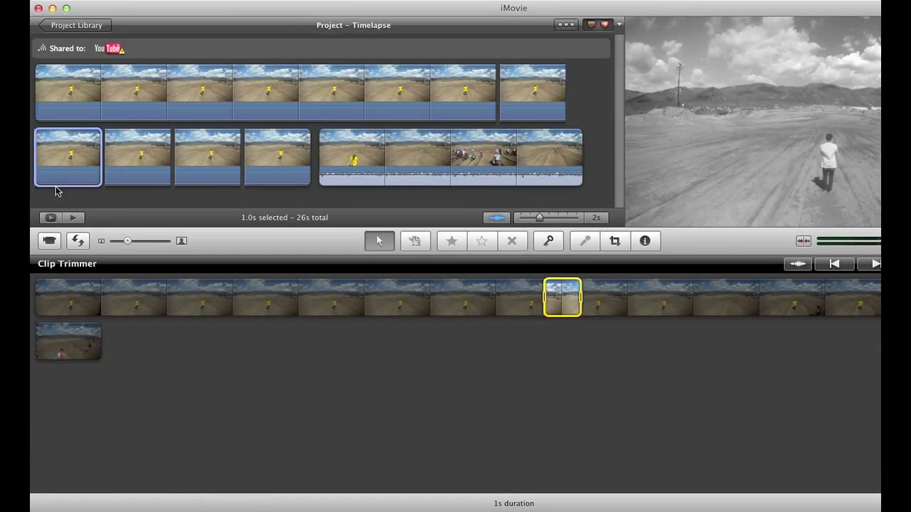
pyautogui.doubleClick(78, 158)
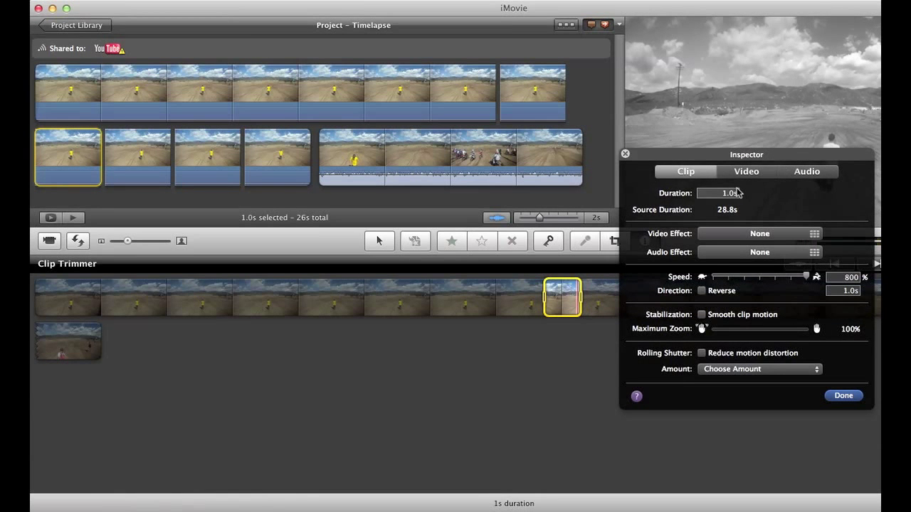
pyautogui.click(747, 172)
pyautogui.moveTo(756, 328); pyautogui.dragTo(733, 330)
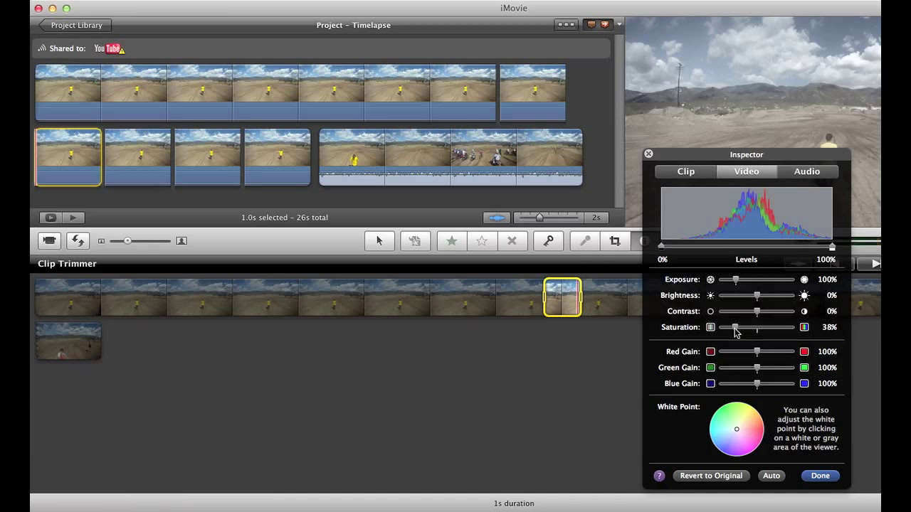
pyautogui.moveTo(734, 330); pyautogui.dragTo(735, 333)
pyautogui.click(820, 475)
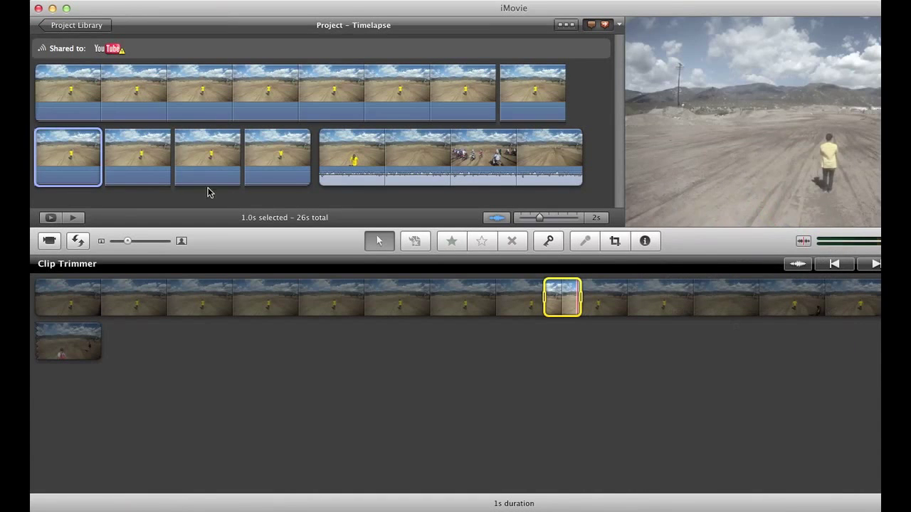
# Raise the second row-two clip's saturation to about 60%
pyautogui.click(137, 156)
pyautogui.doubleClick(140, 157)
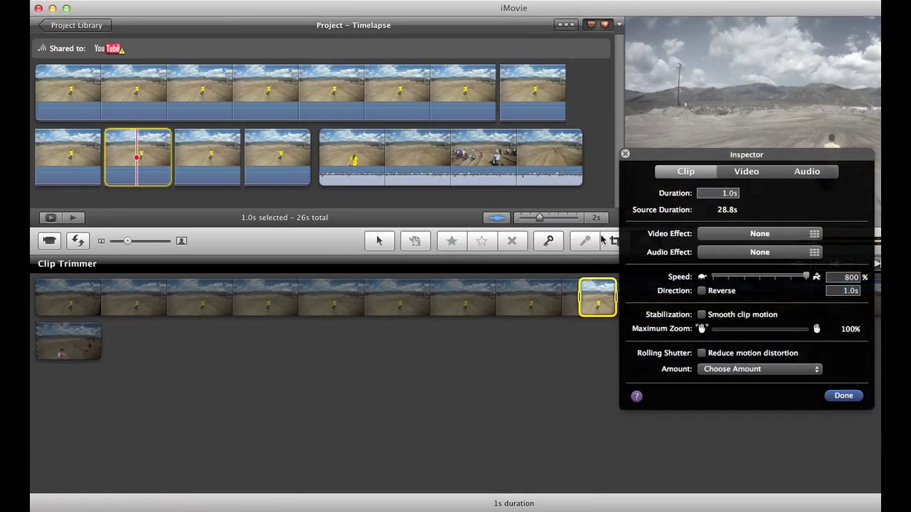
pyautogui.click(747, 171)
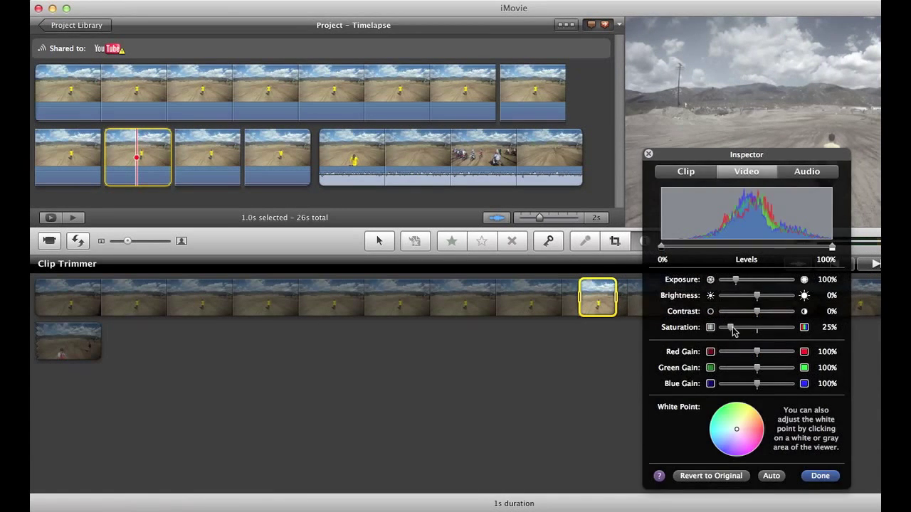
pyautogui.moveTo(732, 328); pyautogui.dragTo(741, 333)
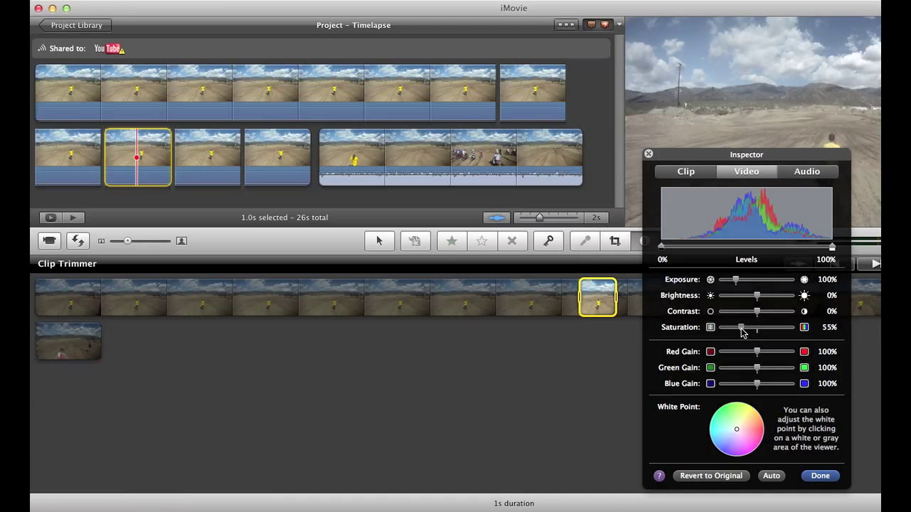
pyautogui.click(818, 475)
# Confirm the third row-two clip at 81% and the fourth at 100% saturation
pyautogui.doubleClick(208, 155)
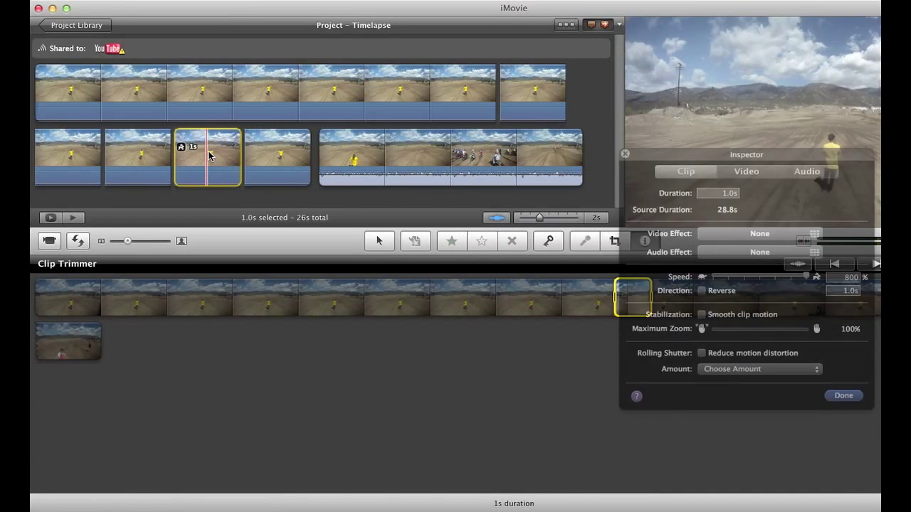
pyautogui.click(749, 173)
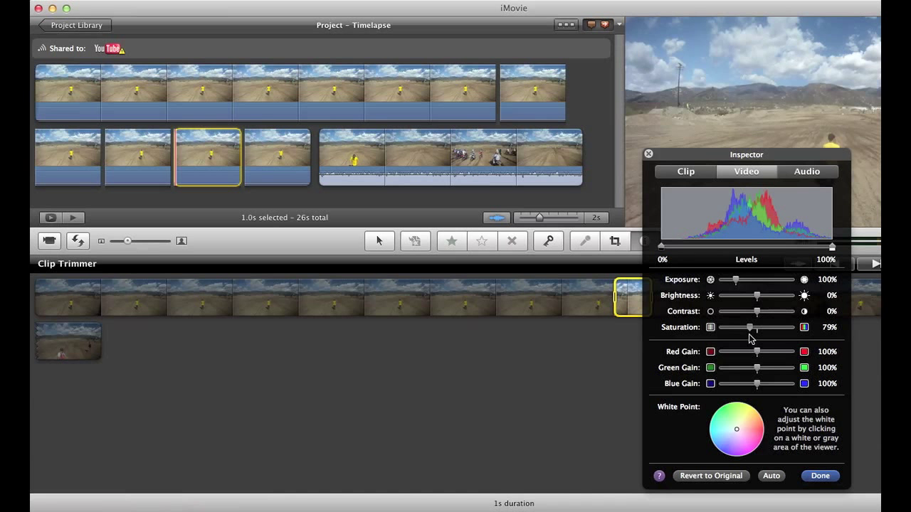
pyautogui.click(820, 476)
pyautogui.doubleClick(280, 145)
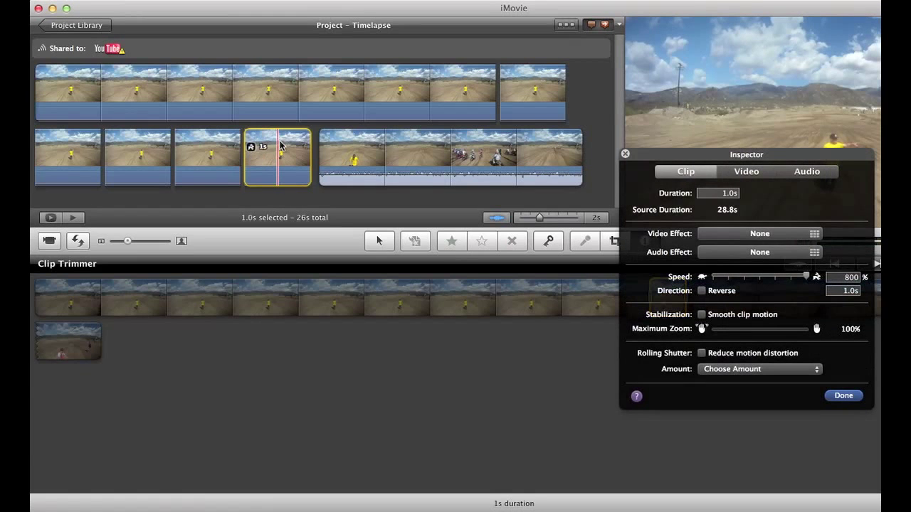
pyautogui.click(749, 174)
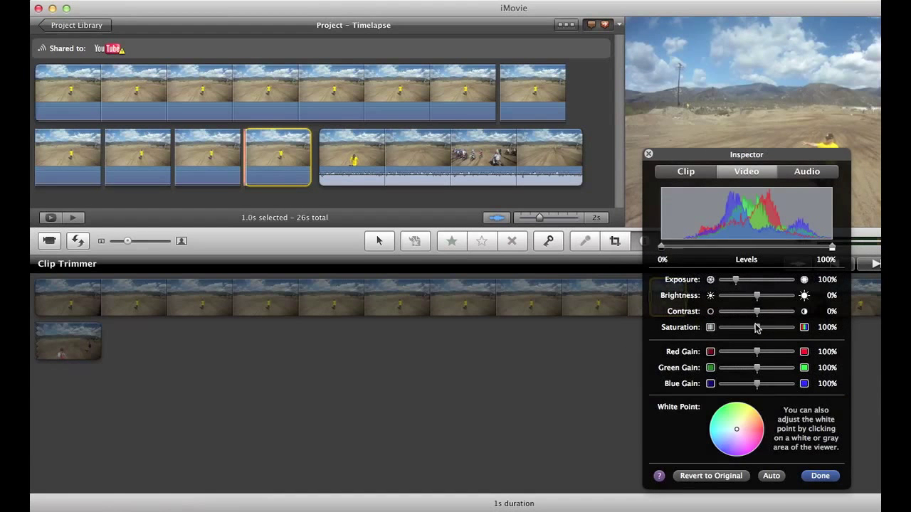
pyautogui.click(817, 476)
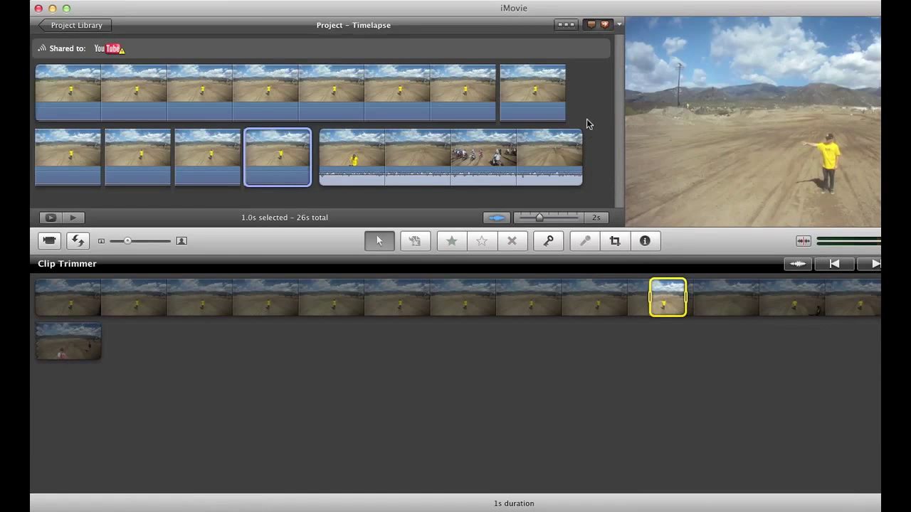
# Play back the opening clip, then deselect and reselect the long black-and-white clip
pyautogui.press('space')
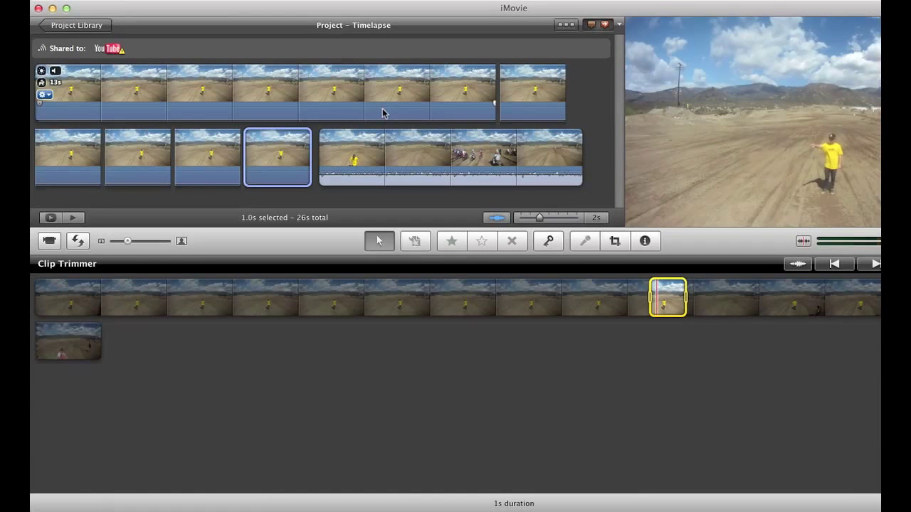
pyautogui.click(382, 91)
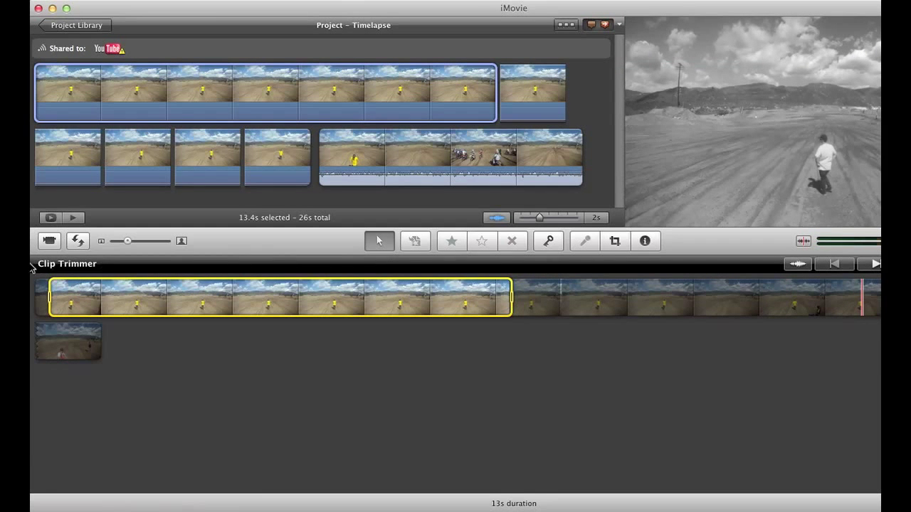
pyautogui.click(419, 200)
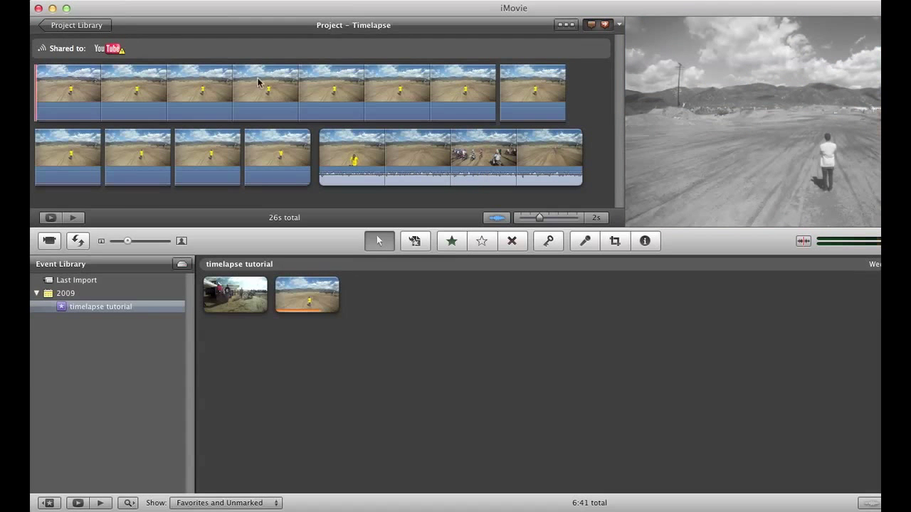
pyautogui.click(354, 89)
# Push the black-and-white opening clip's contrast to 100% and apply
pyautogui.doubleClick(354, 89)
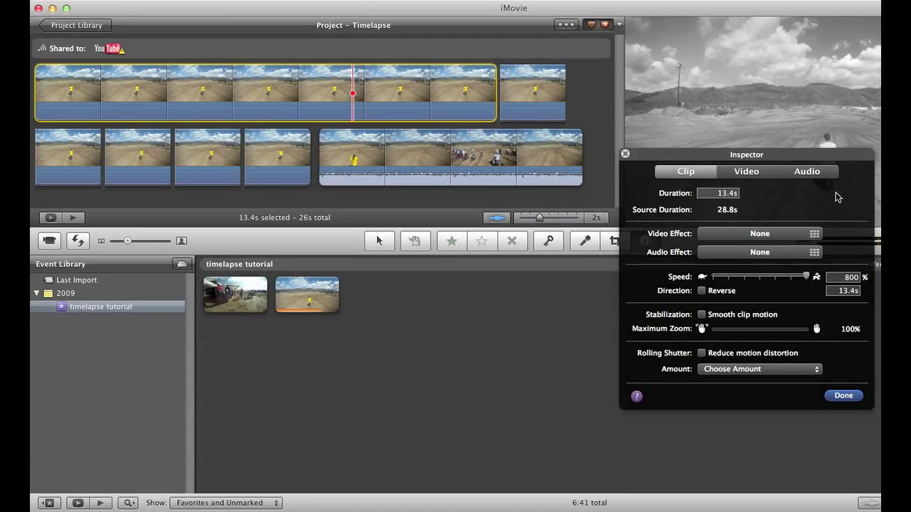
pyautogui.click(746, 171)
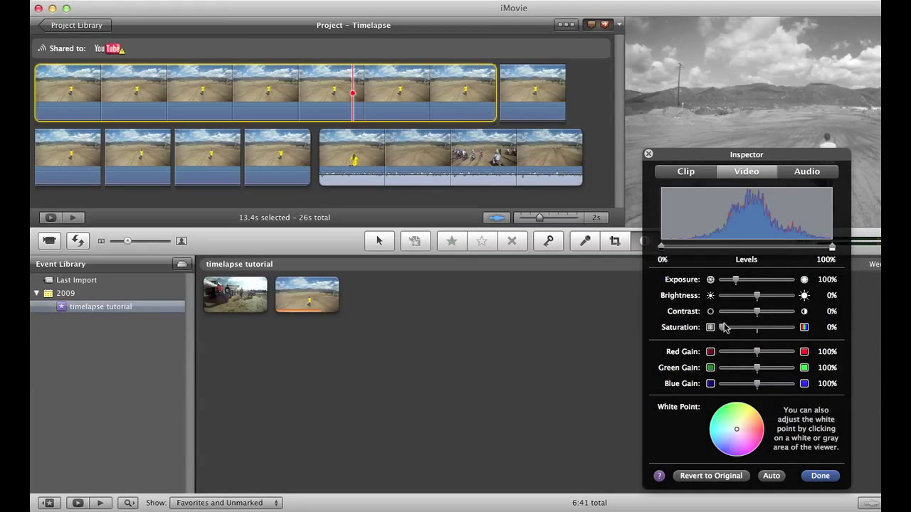
pyautogui.moveTo(755, 313); pyautogui.dragTo(683, 318)
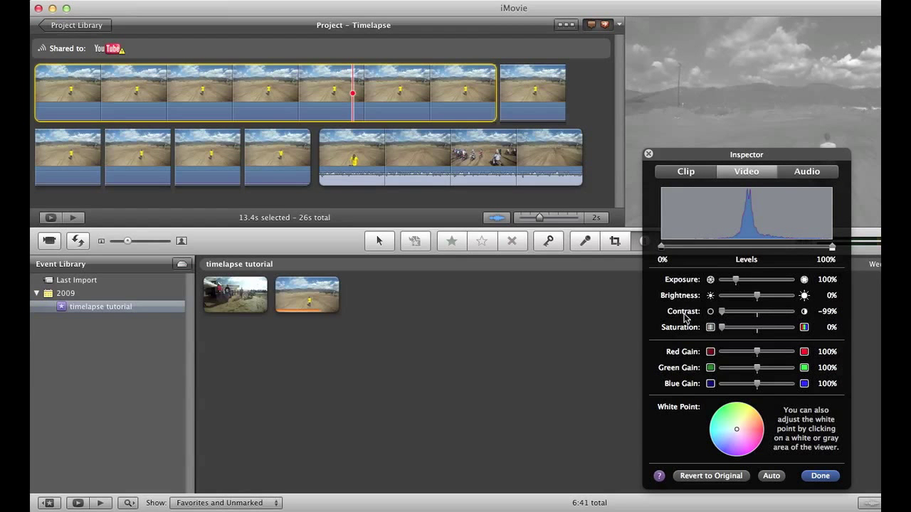
pyautogui.moveTo(688, 319); pyautogui.dragTo(811, 318)
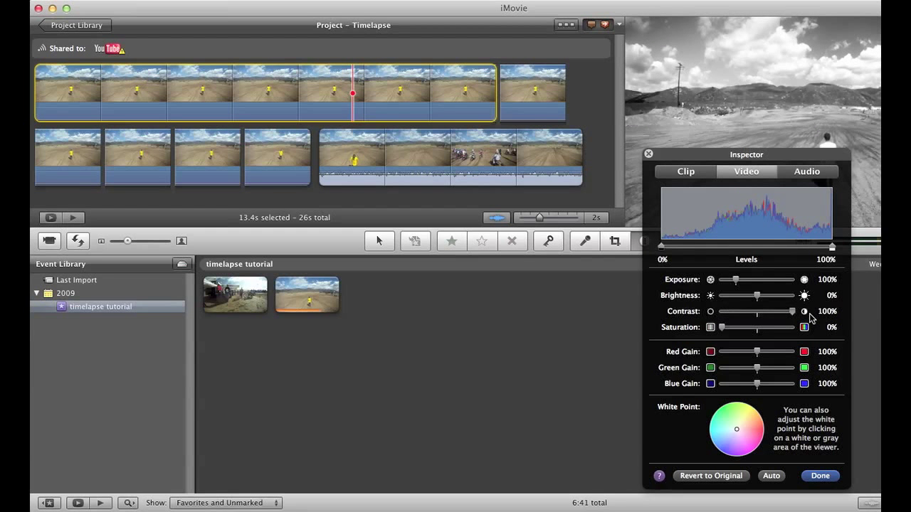
pyautogui.click(820, 477)
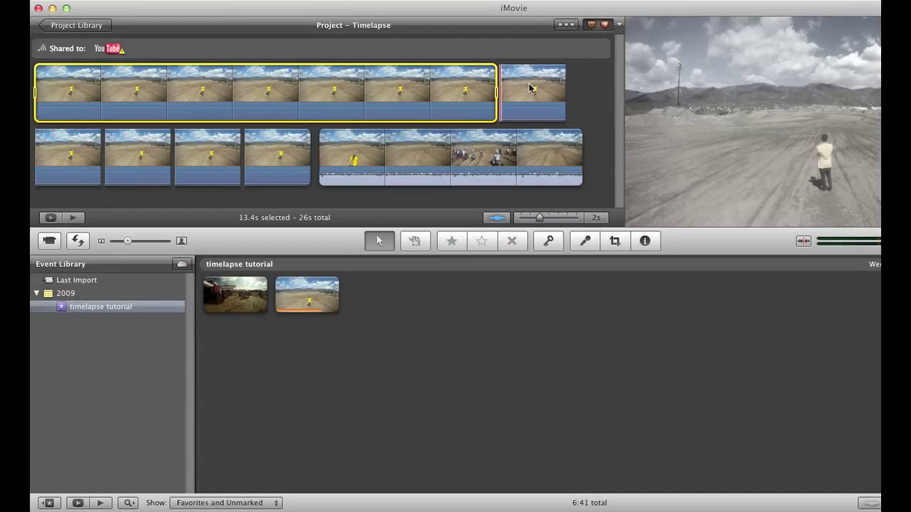
# Raise the following one-second clip's contrast to 100% and apply
pyautogui.doubleClick(529, 82)
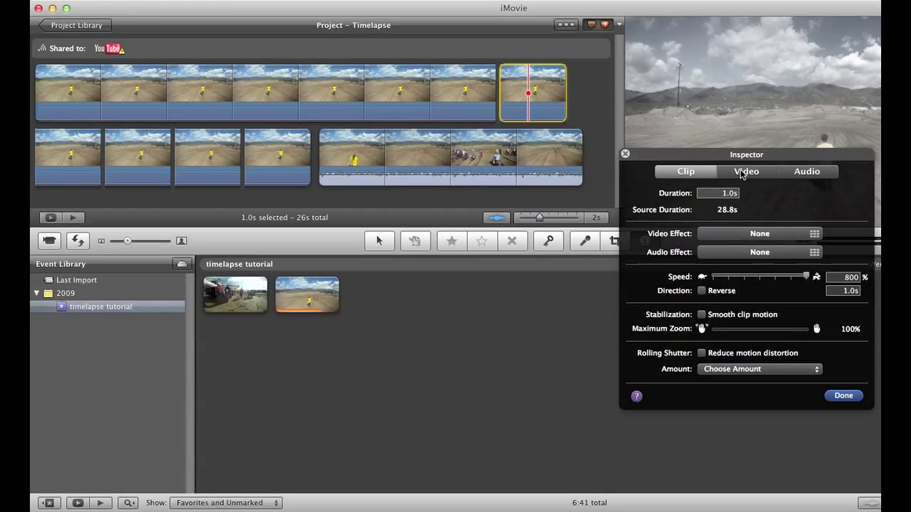
pyautogui.click(744, 173)
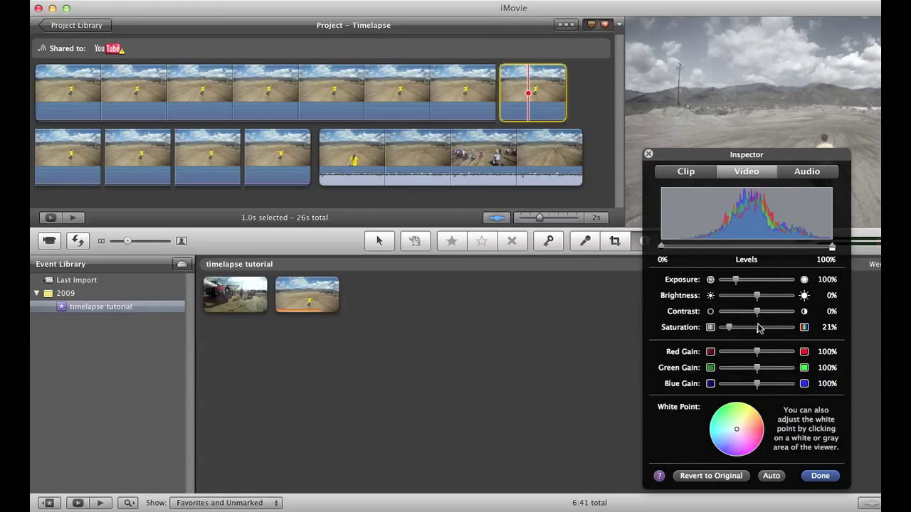
pyautogui.moveTo(759, 316); pyautogui.dragTo(817, 316)
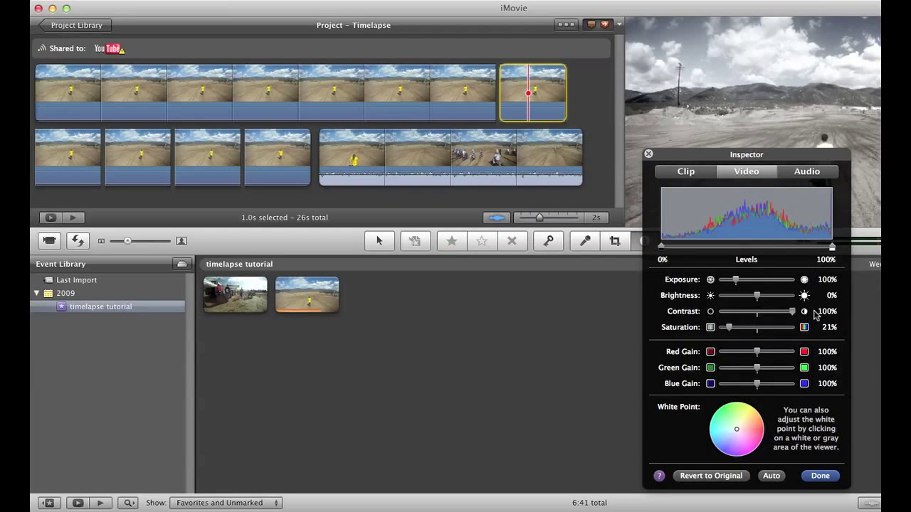
pyautogui.click(834, 482)
# Raise contrast to 100% on the first and second clips of row two
pyautogui.click(71, 158)
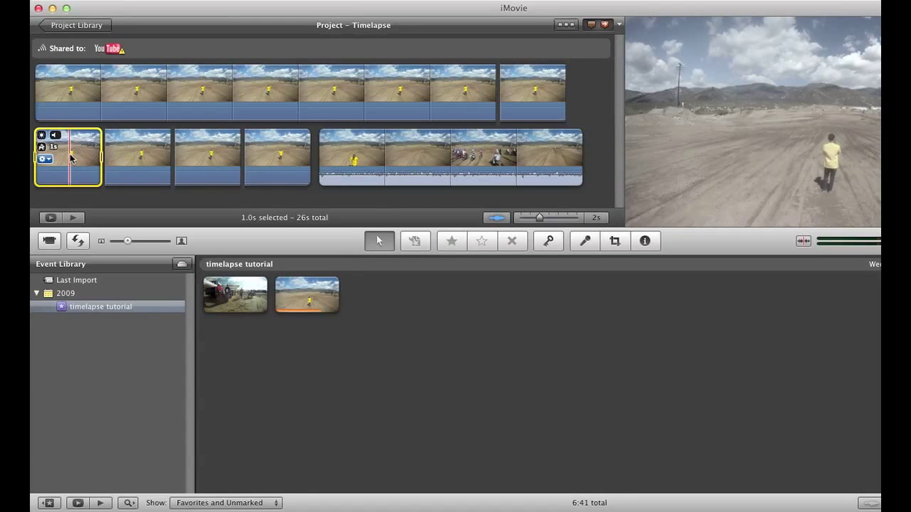
pyautogui.doubleClick(71, 158)
pyautogui.click(744, 174)
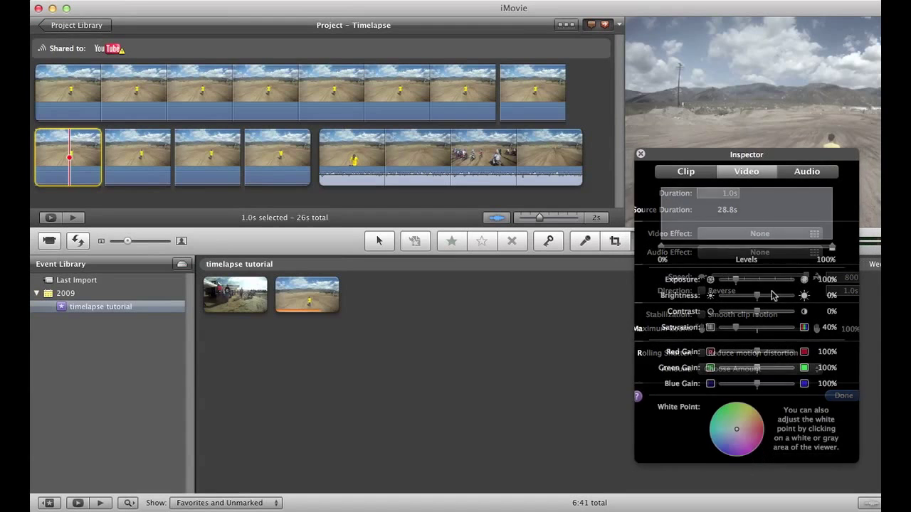
pyautogui.moveTo(757, 314); pyautogui.dragTo(839, 321)
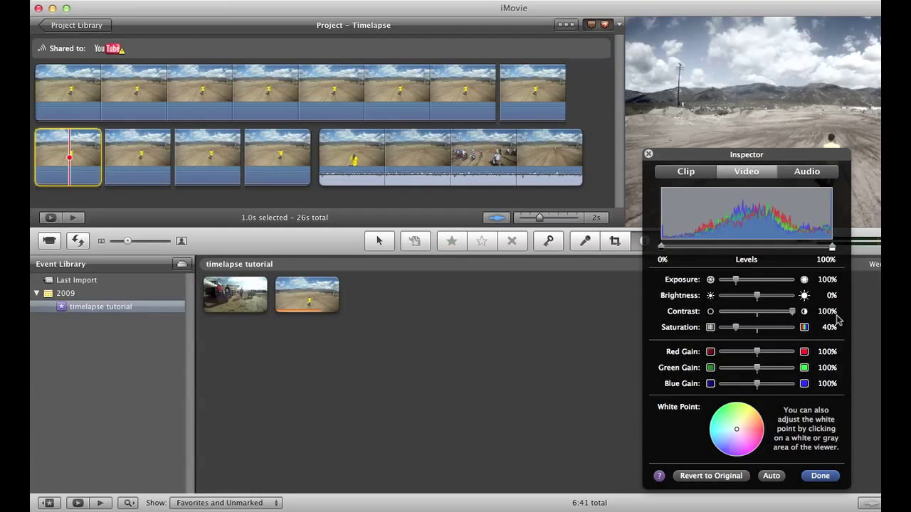
pyautogui.click(815, 476)
pyautogui.doubleClick(143, 158)
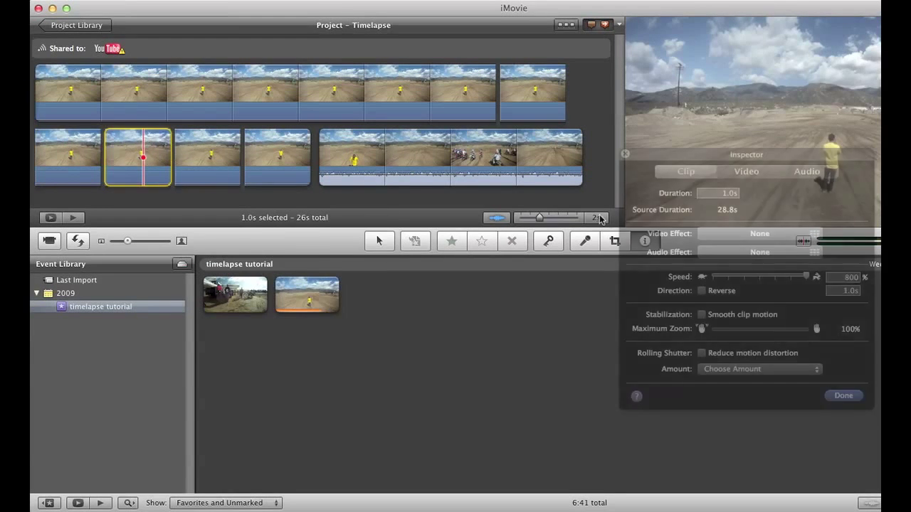
pyautogui.click(746, 172)
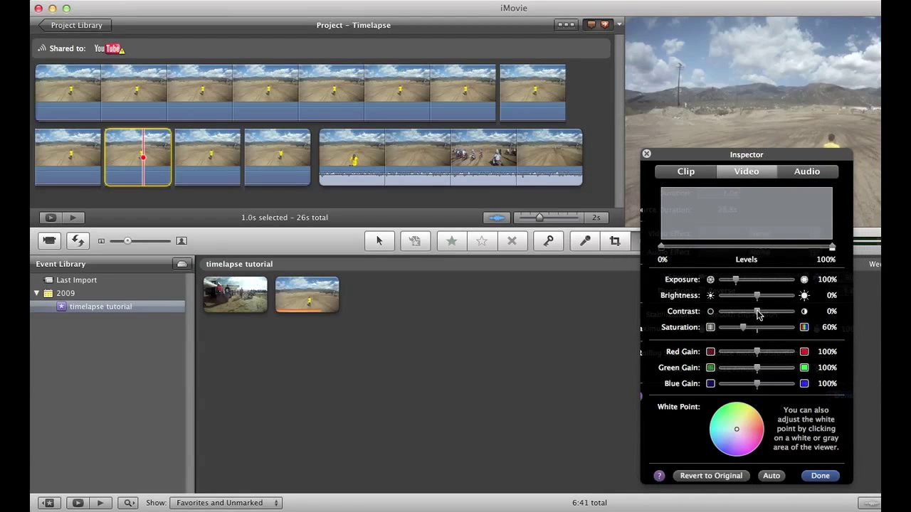
pyautogui.moveTo(784, 317); pyautogui.dragTo(841, 324)
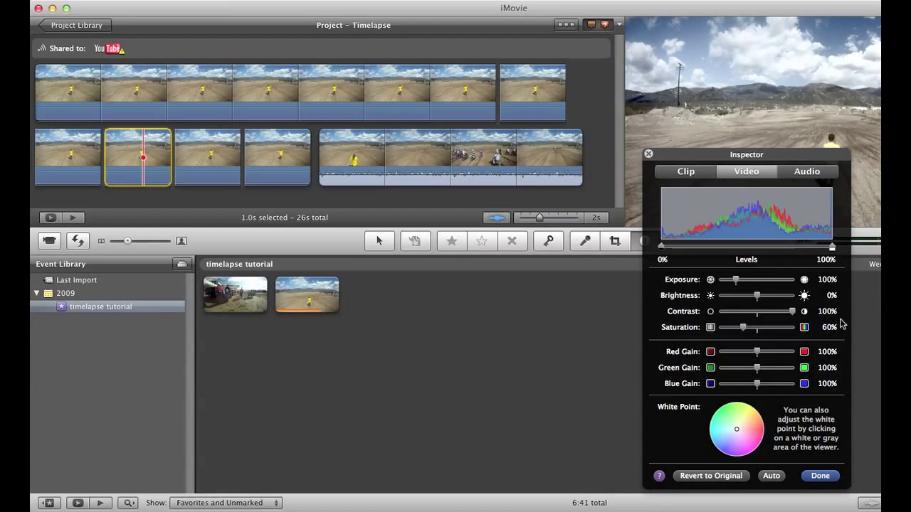
pyautogui.click(821, 476)
# Raise contrast to 100% on the third and fourth clips of row two
pyautogui.doubleClick(223, 157)
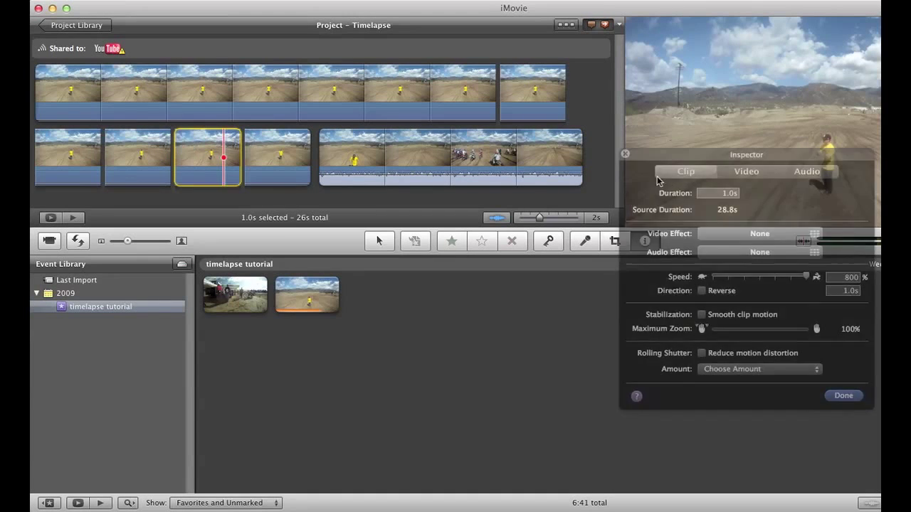
pyautogui.click(747, 171)
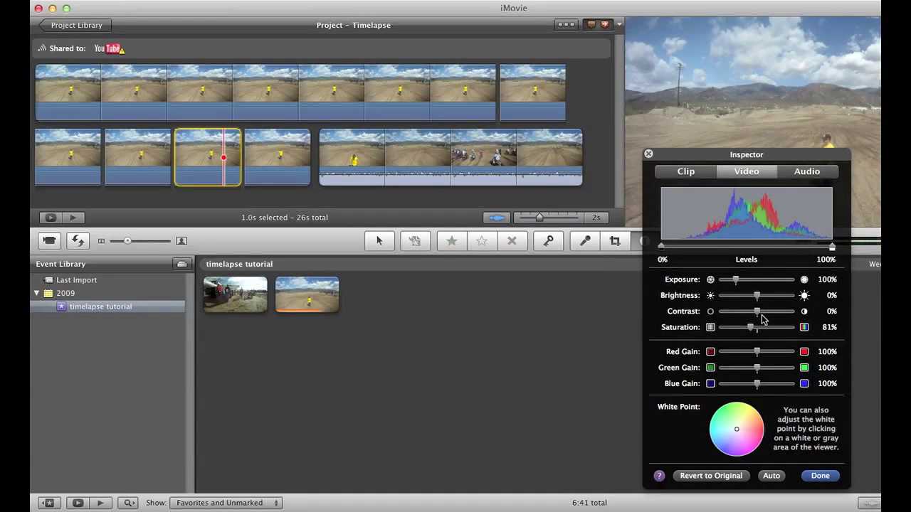
pyautogui.moveTo(758, 317); pyautogui.dragTo(844, 326)
pyautogui.click(820, 475)
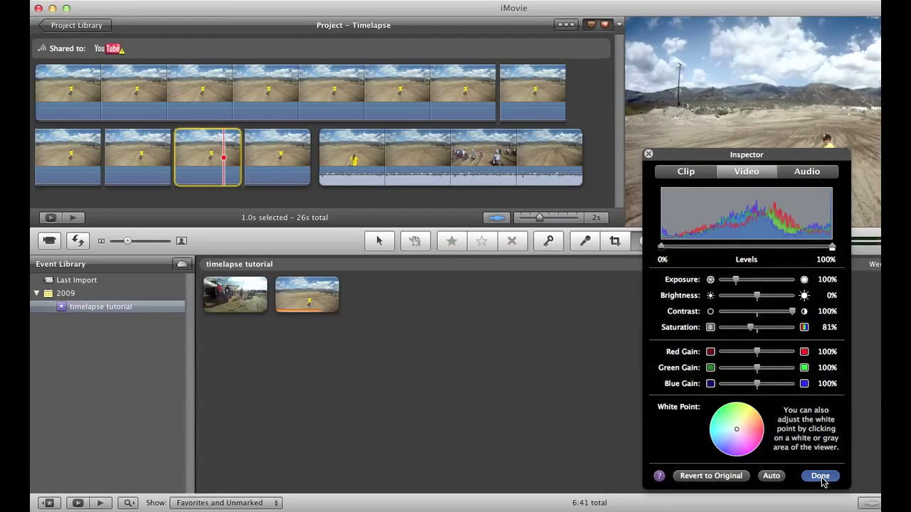
pyautogui.click(285, 157)
pyautogui.press('i')
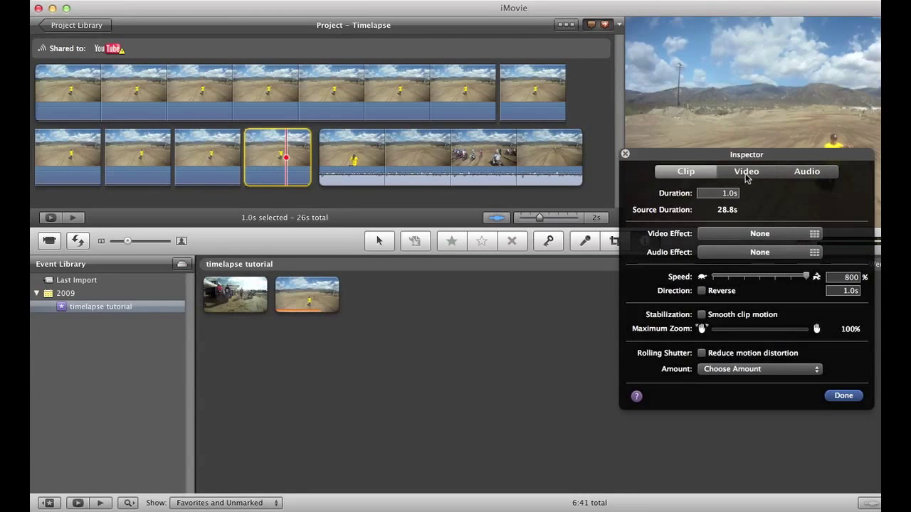
pyautogui.click(746, 172)
pyautogui.moveTo(759, 312); pyautogui.dragTo(828, 326)
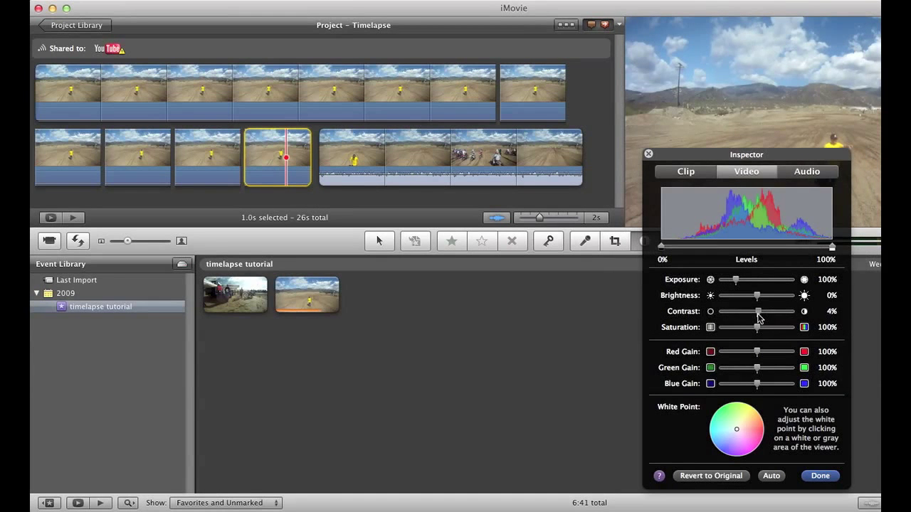
pyautogui.click(821, 475)
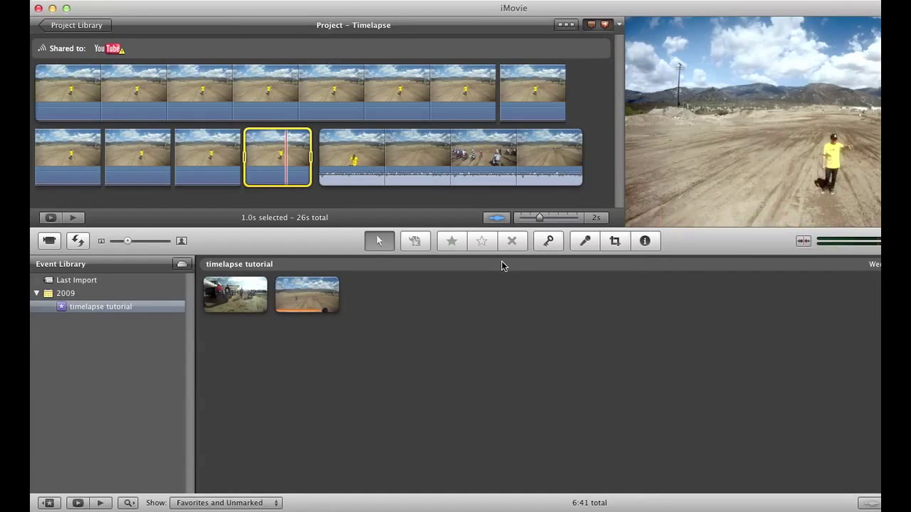
# Drag the long final clip's contrast up toward 100%
pyautogui.click(433, 156)
pyautogui.press('i')
pyautogui.click(746, 171)
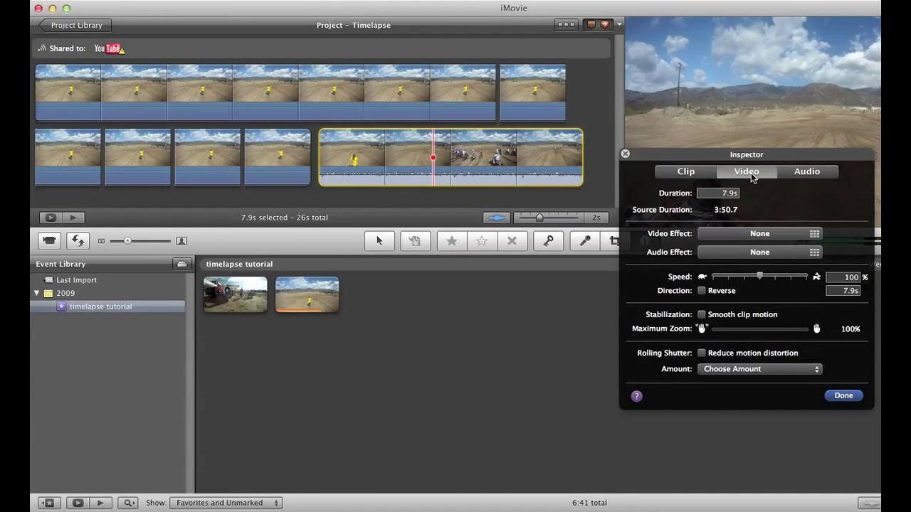
pyautogui.moveTo(759, 313); pyautogui.dragTo(834, 317)
pyautogui.click(820, 476)
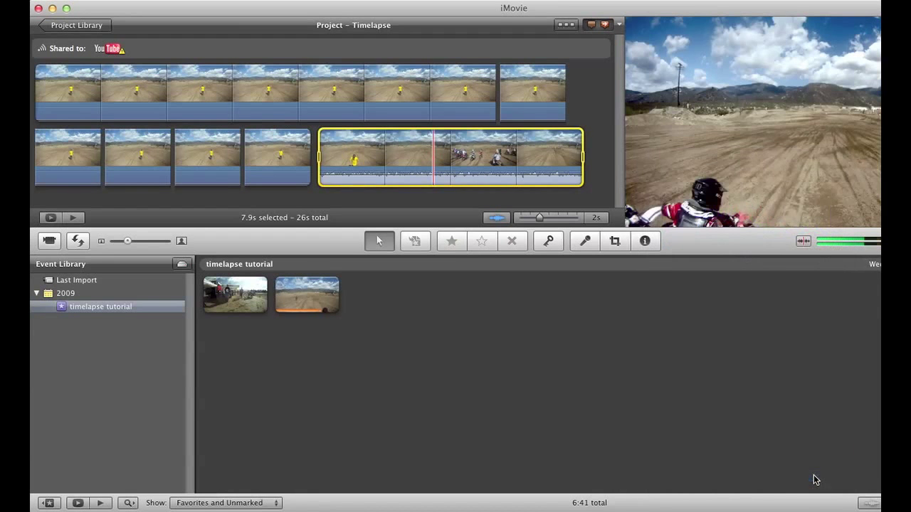
pyautogui.moveTo(423, 116)
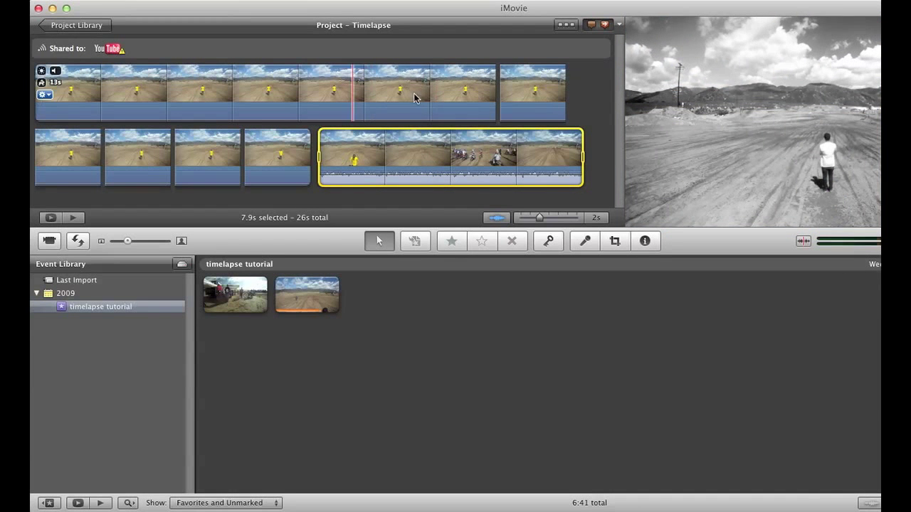
pyautogui.press('space')
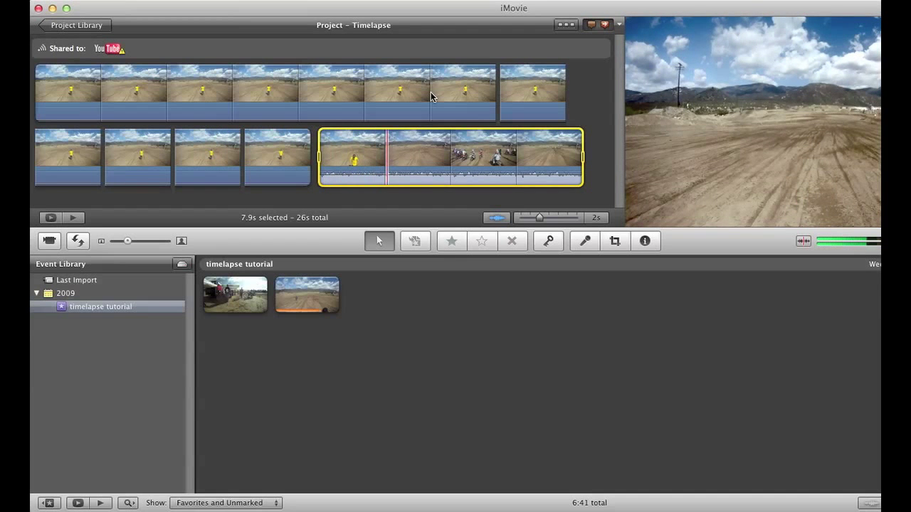
pyautogui.press('space')
pyautogui.doubleClick(279, 157)
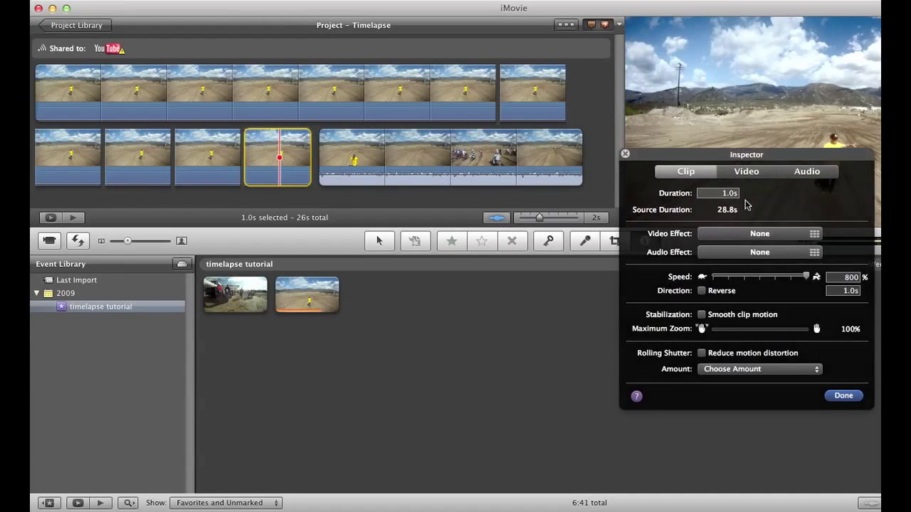
pyautogui.click(748, 175)
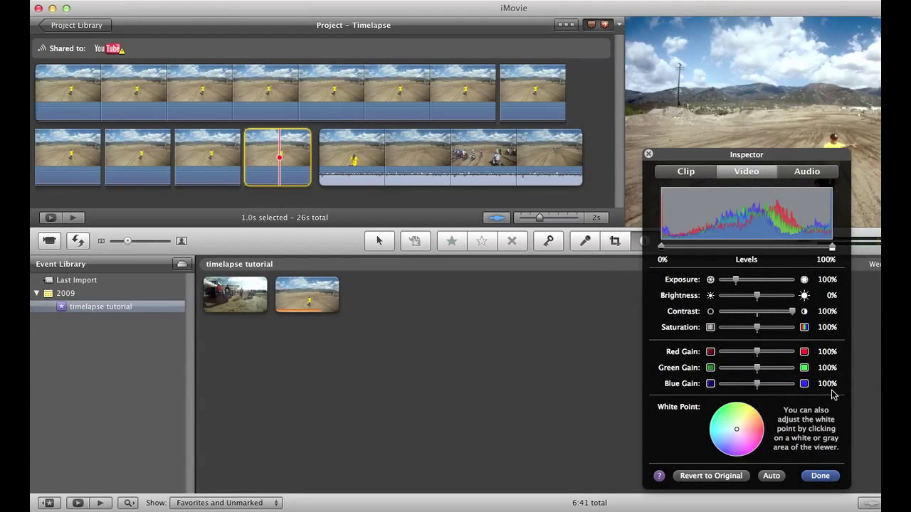
pyautogui.click(392, 142)
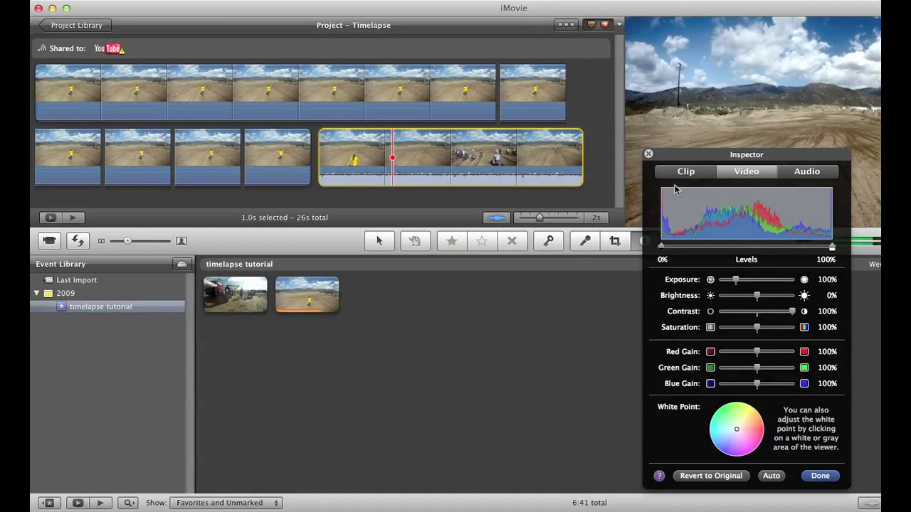
pyautogui.click(648, 154)
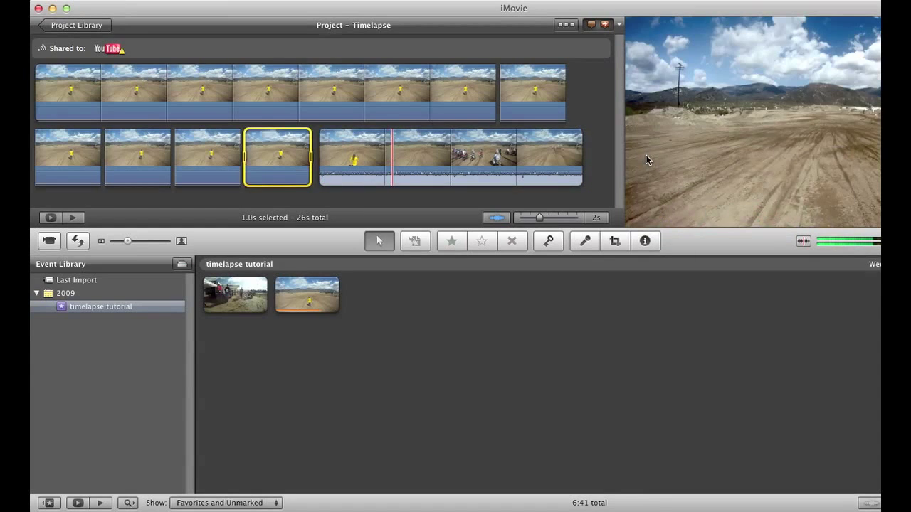